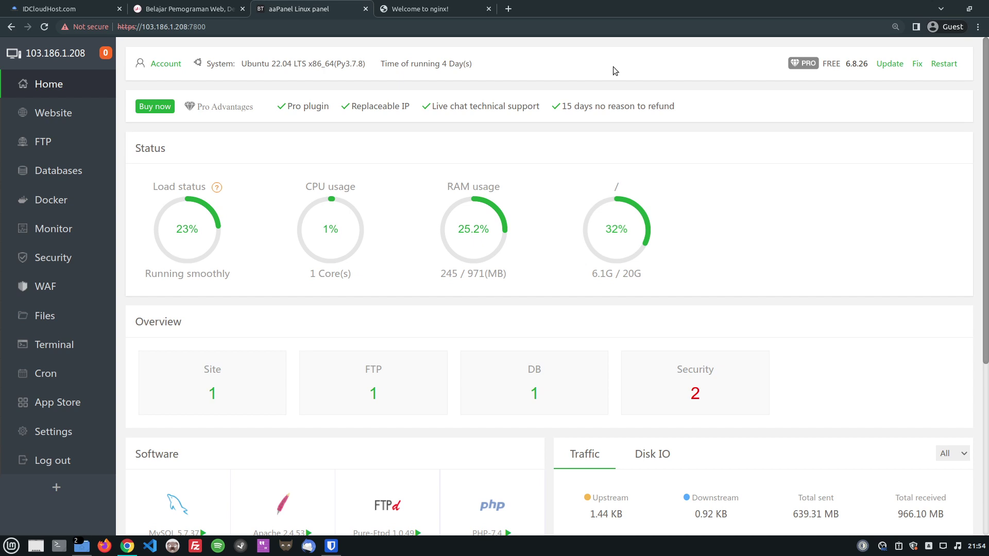
Step: Reload the muhazmi.my.id welcome page in the browser and return to aaPanel
click(431, 8)
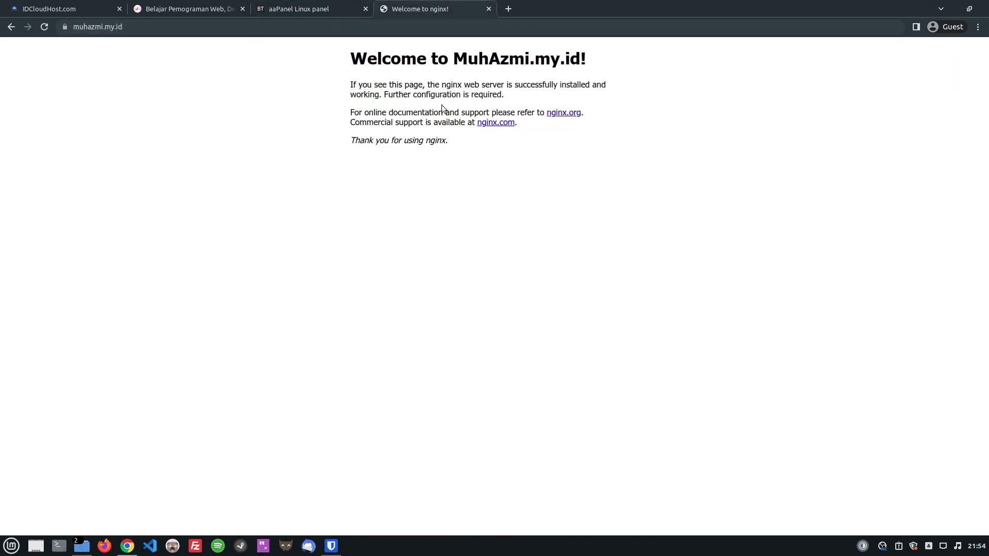
key(F5)
click(322, 8)
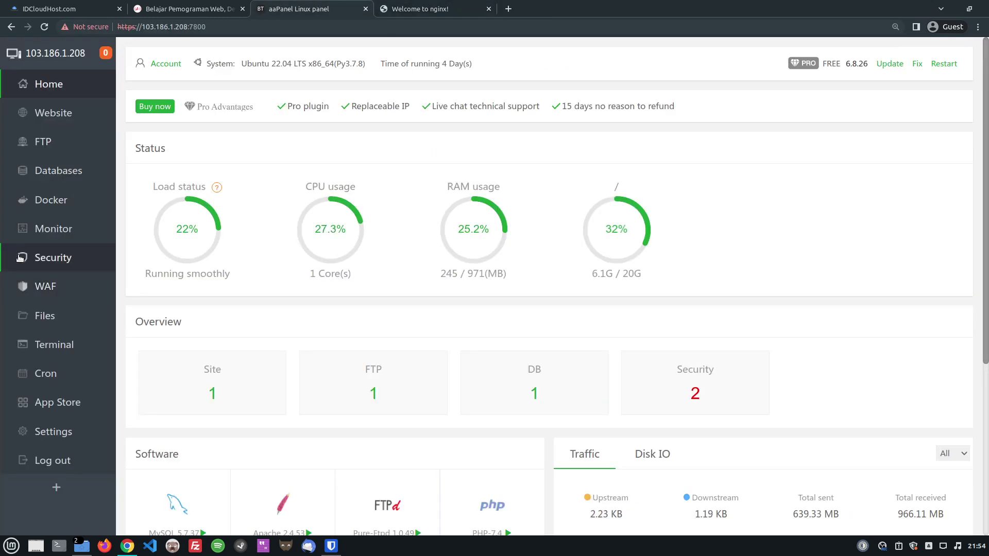
Step: Browse the muhazmi.my.id document root from the website list, then go back to the list
click(72, 113)
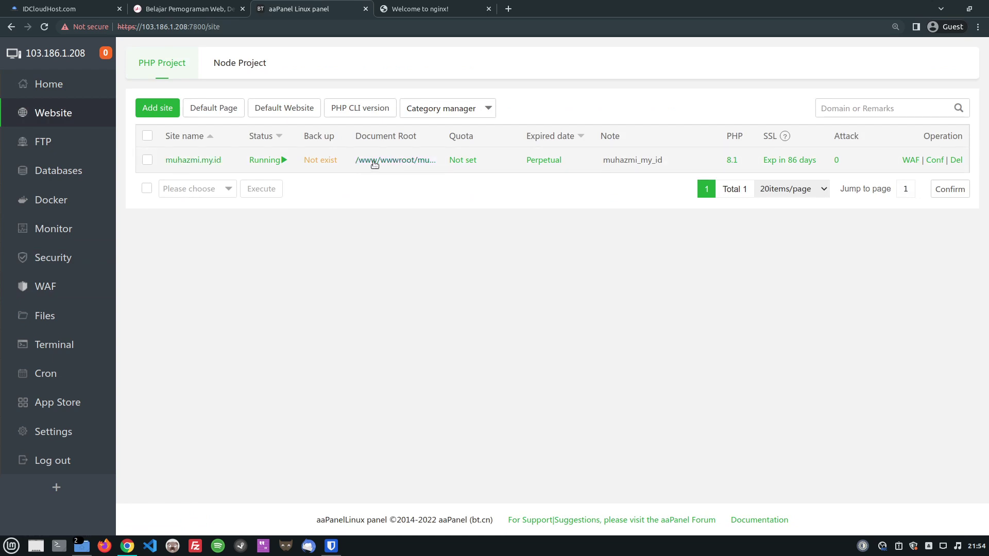
click(401, 161)
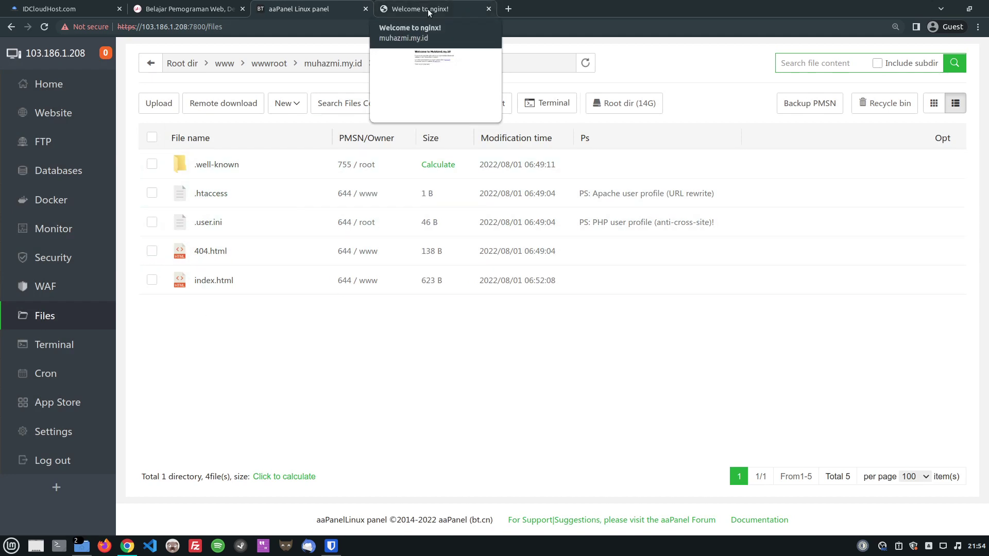
click(46, 114)
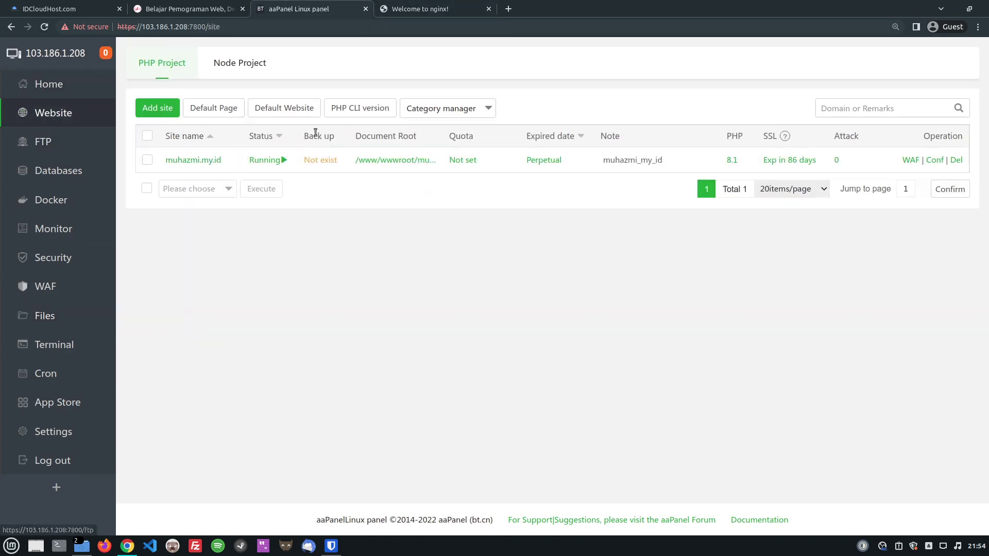
Step: Preview the Add site WordPress deploy form and close it without submitting
click(146, 109)
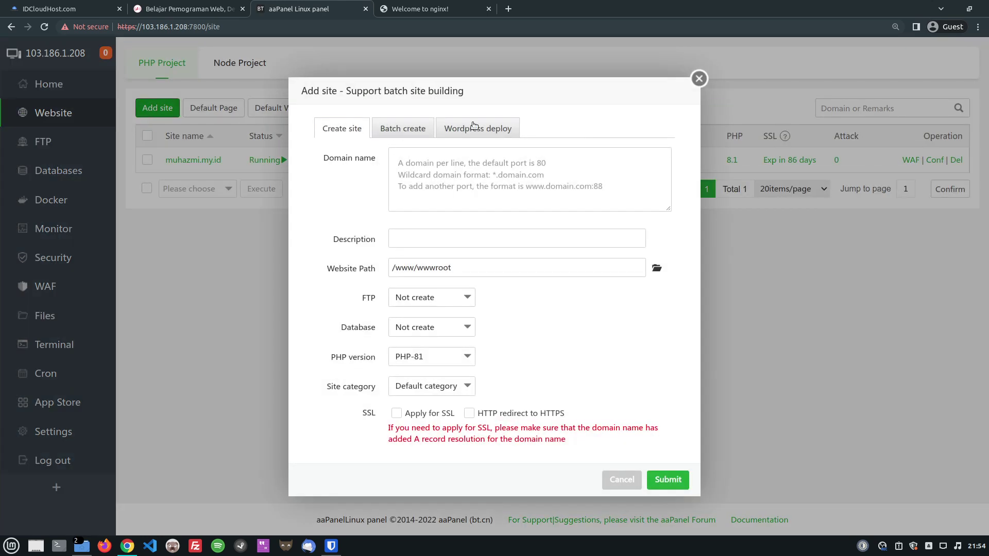
click(475, 126)
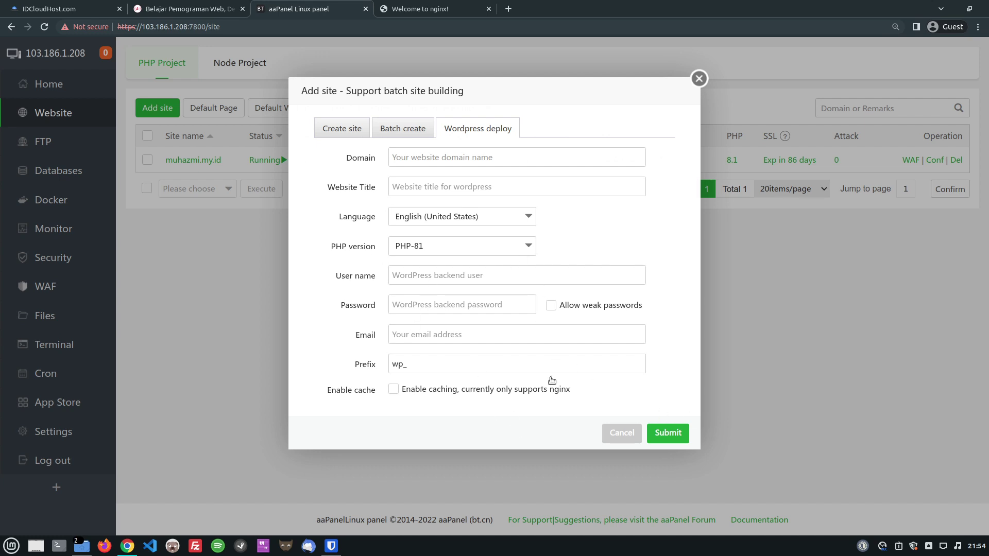
click(700, 79)
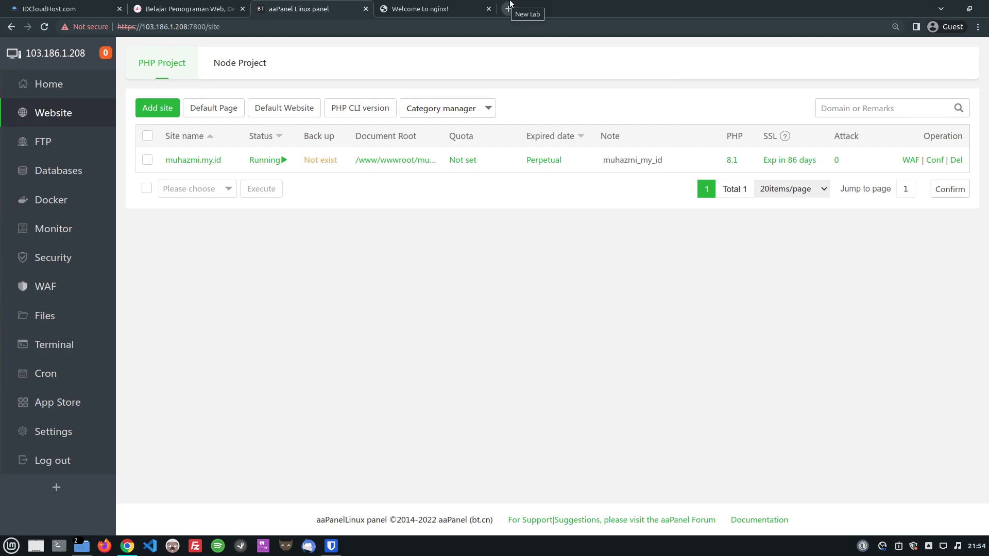
Step: Search Google for 'download wordpress' in a new browser tab
click(508, 8)
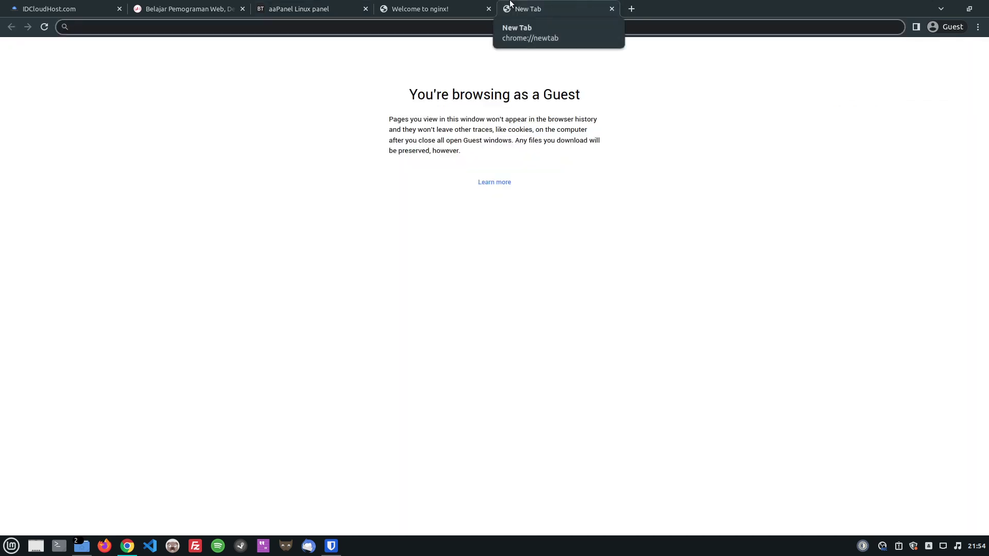
text(download wordpre)
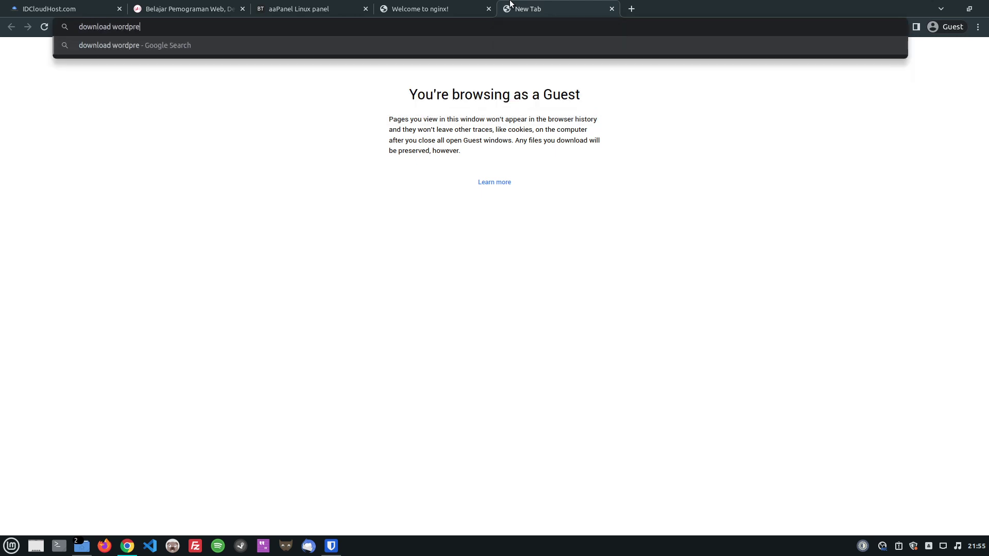
text(ss)
key(Return)
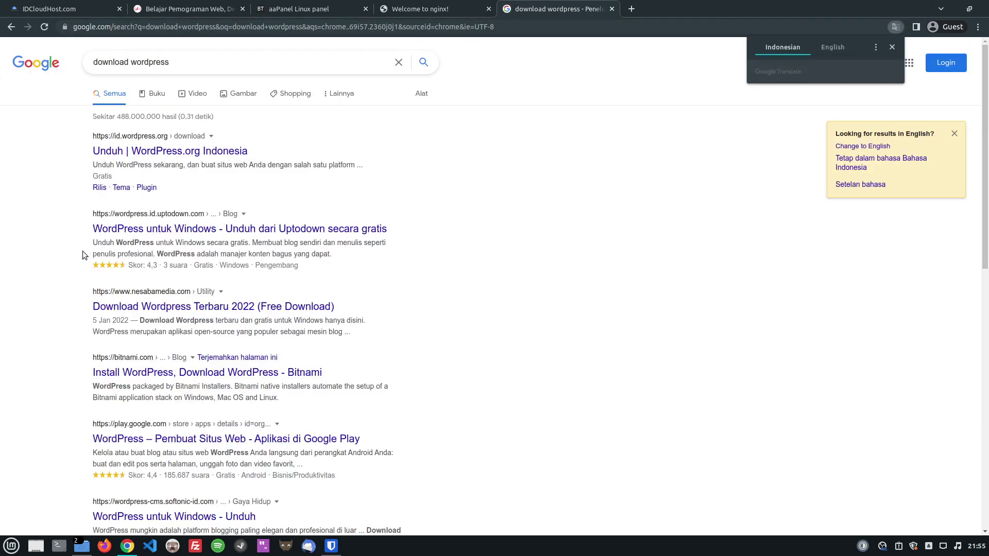
Step: Download the WordPress 6.0.1 zip from id.wordpress.org and switch back to aaPanel
click(229, 153)
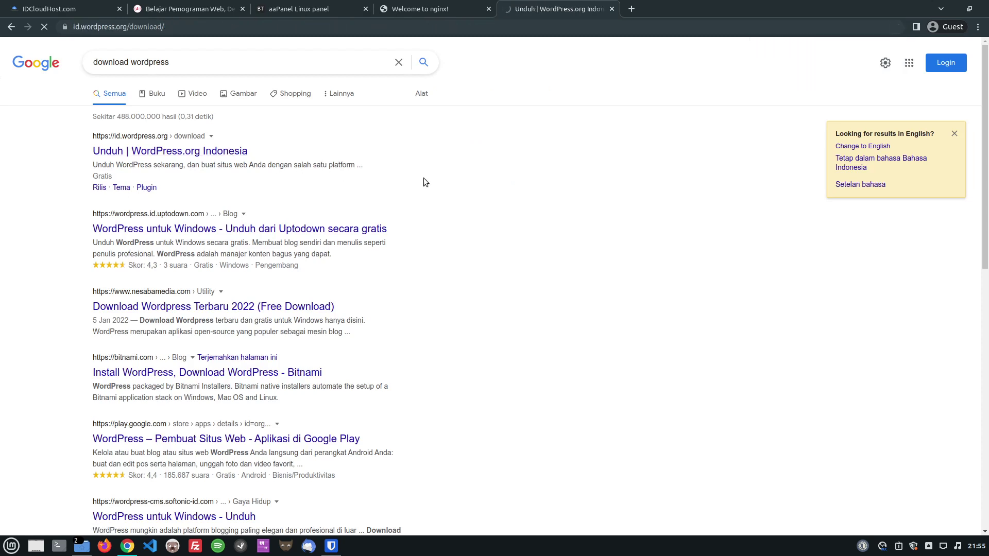
scroll(458, 283, down, 5)
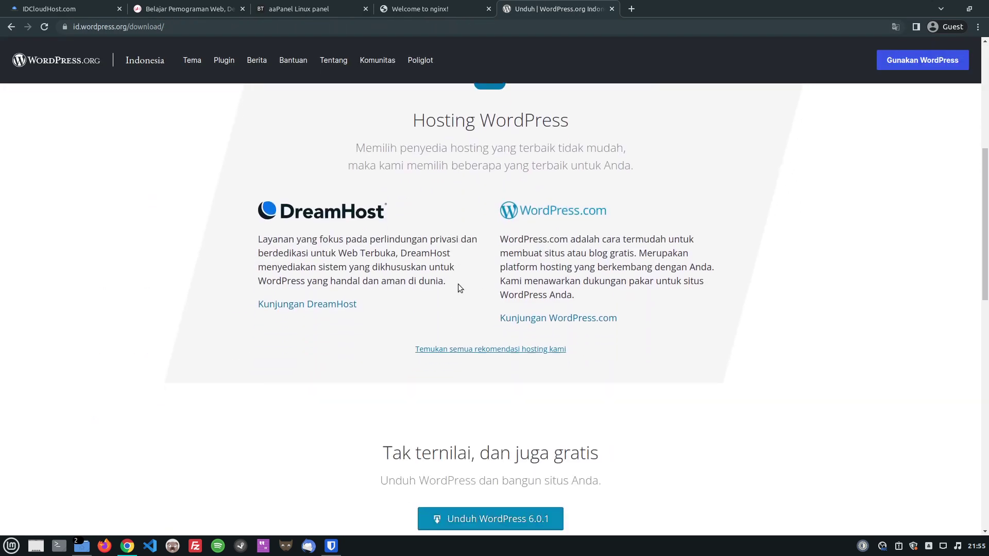
scroll(459, 284, down, 4)
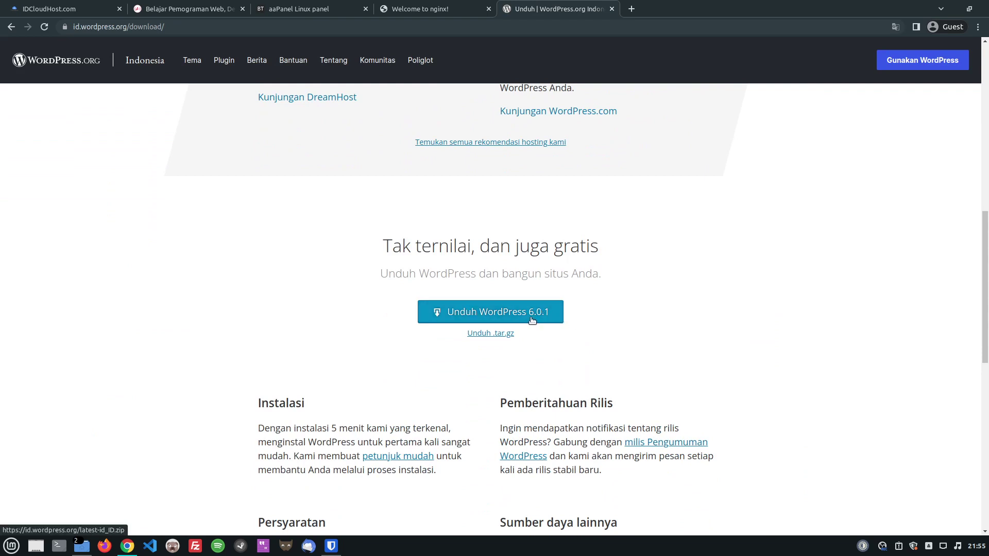
click(535, 315)
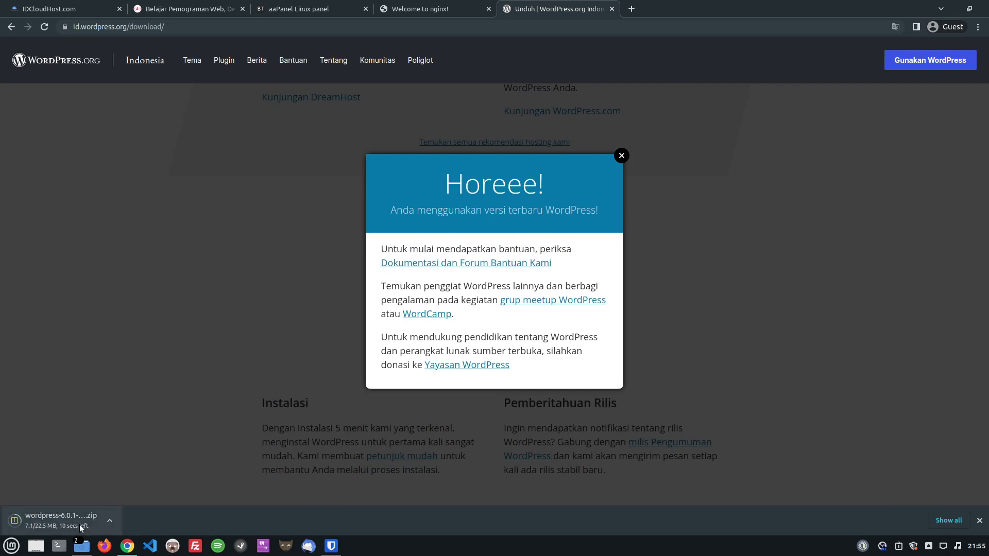
click(443, 6)
click(362, 5)
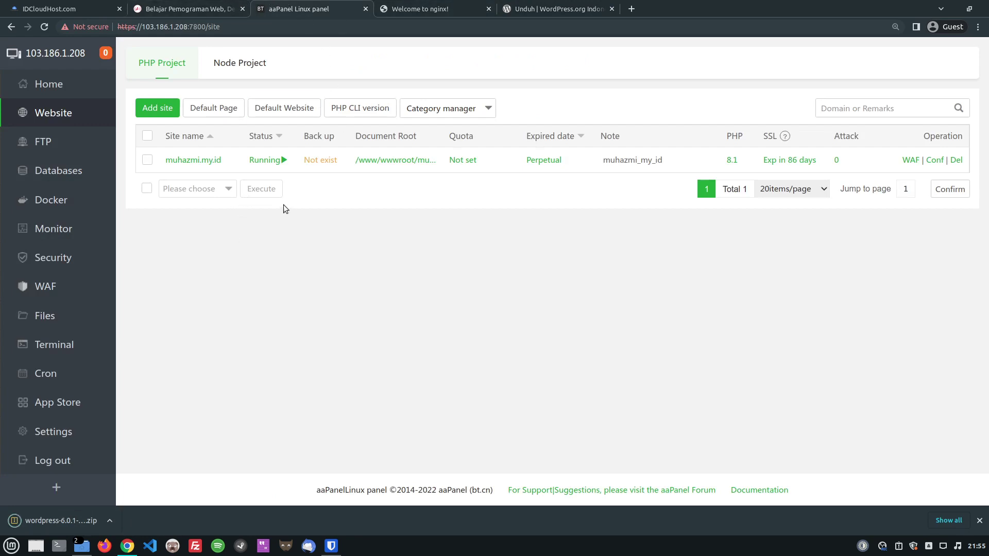
Step: Upload wordpress-6.0.1-id_ID.zip from Downloads into the muhazmi.my.id document root
click(417, 164)
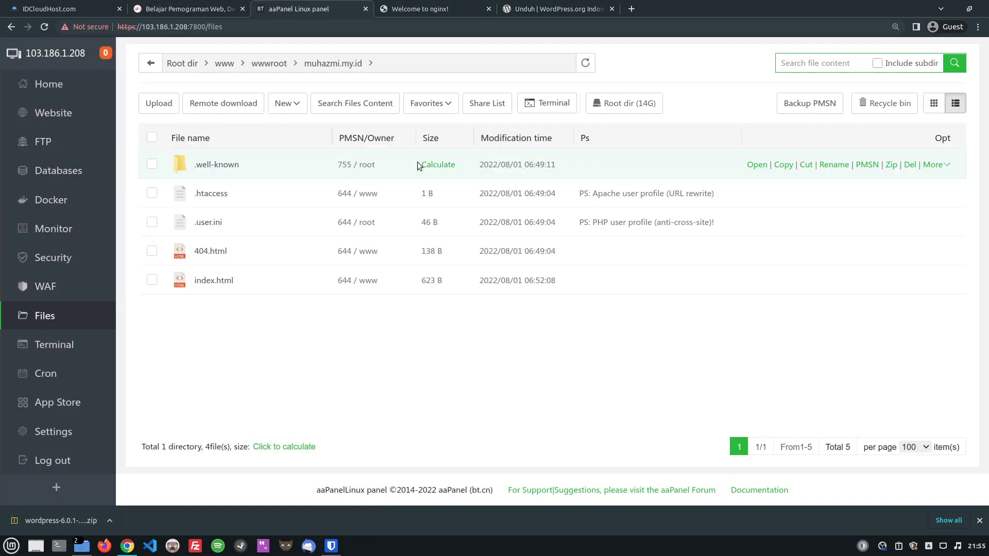
click(159, 105)
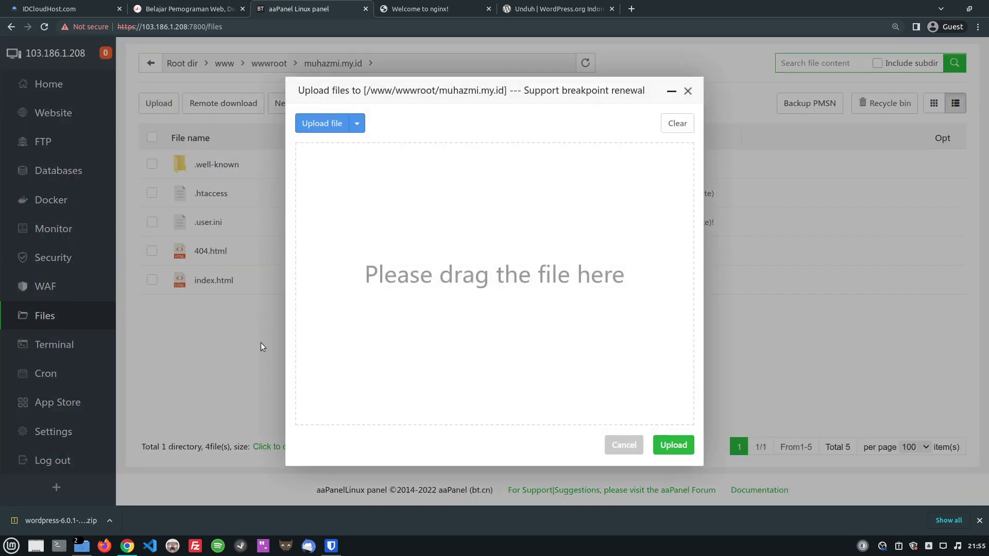
mouse_move(305, 125)
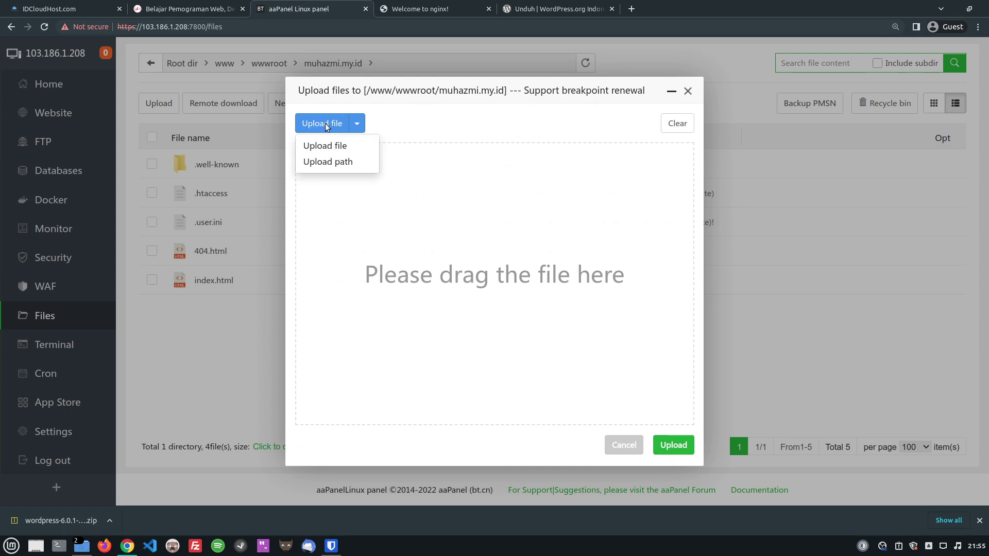
click(325, 126)
click(258, 134)
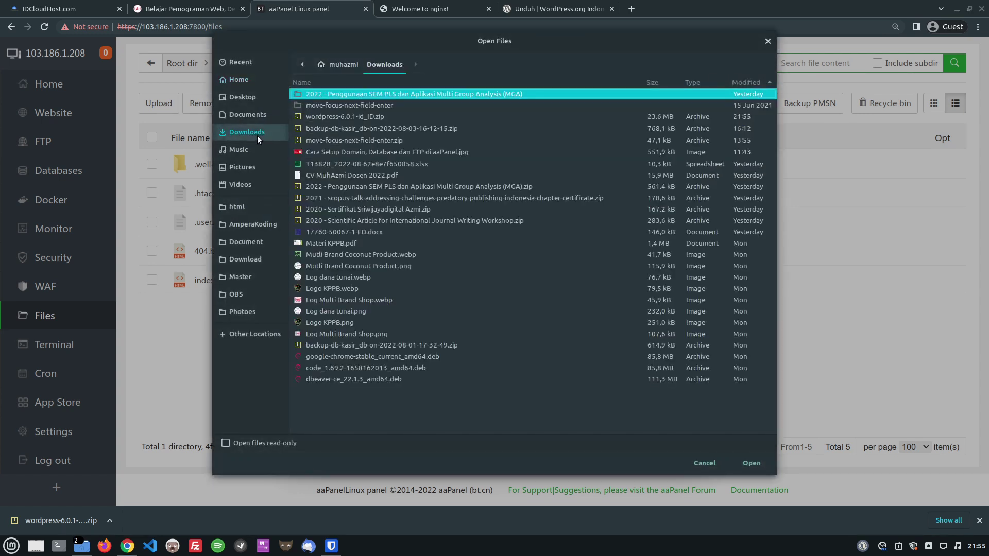
double_click(370, 117)
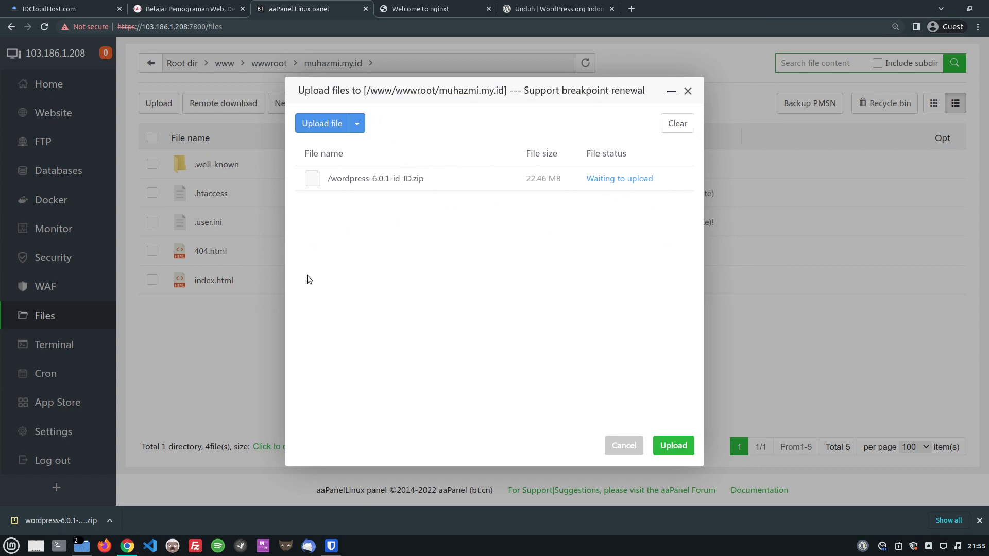
click(668, 445)
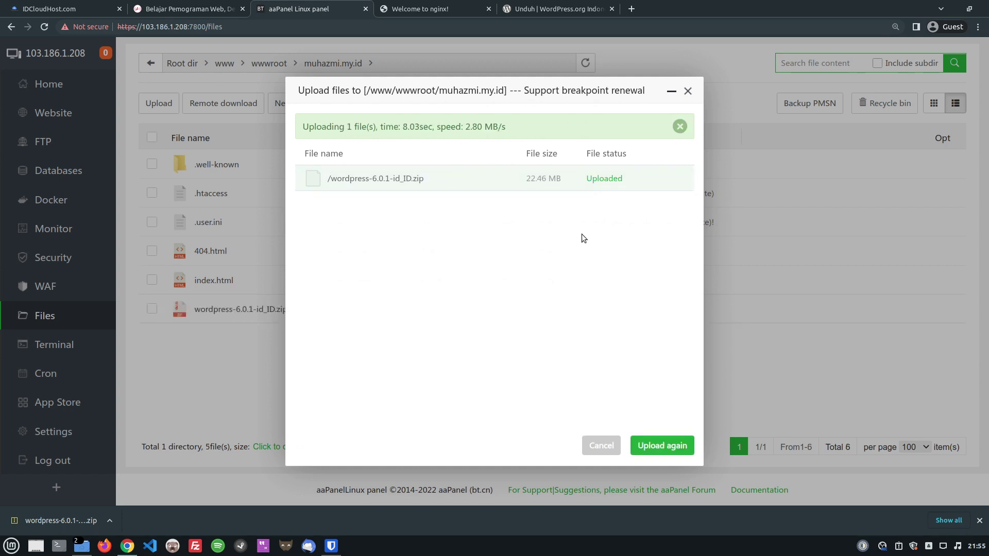
click(688, 91)
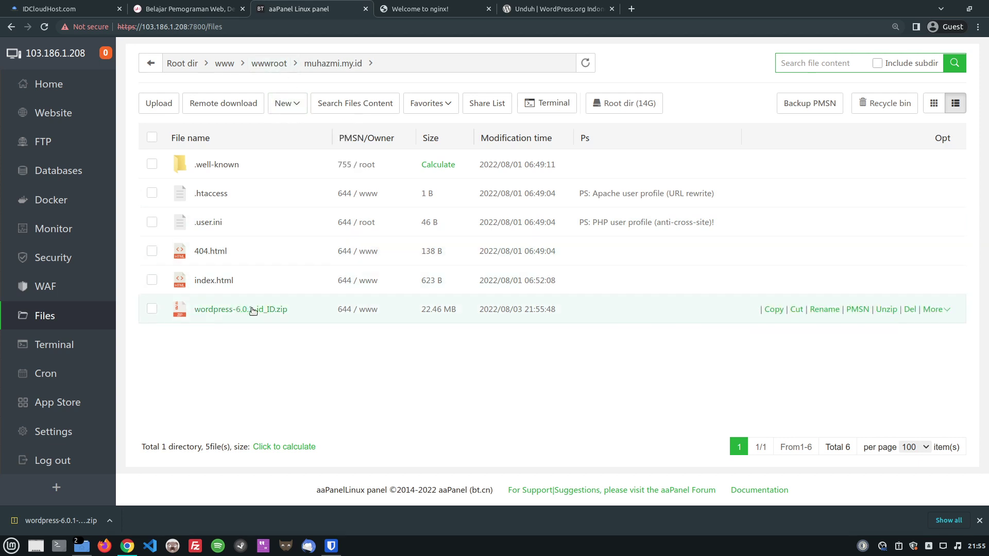
Step: Cut wordpress-6.0.1-id_ID.zip and paste it into the /www/wwwroot folder
right_click(277, 310)
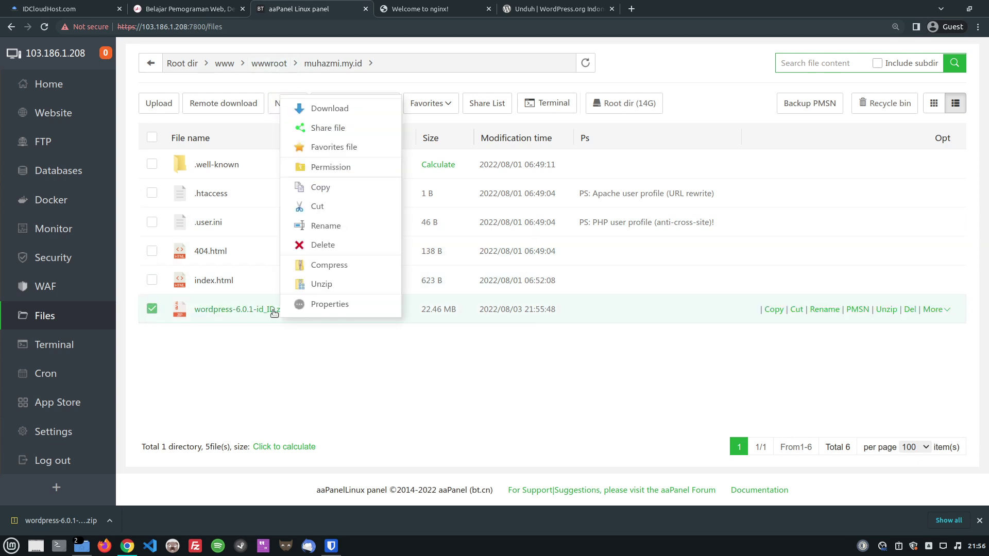
click(336, 206)
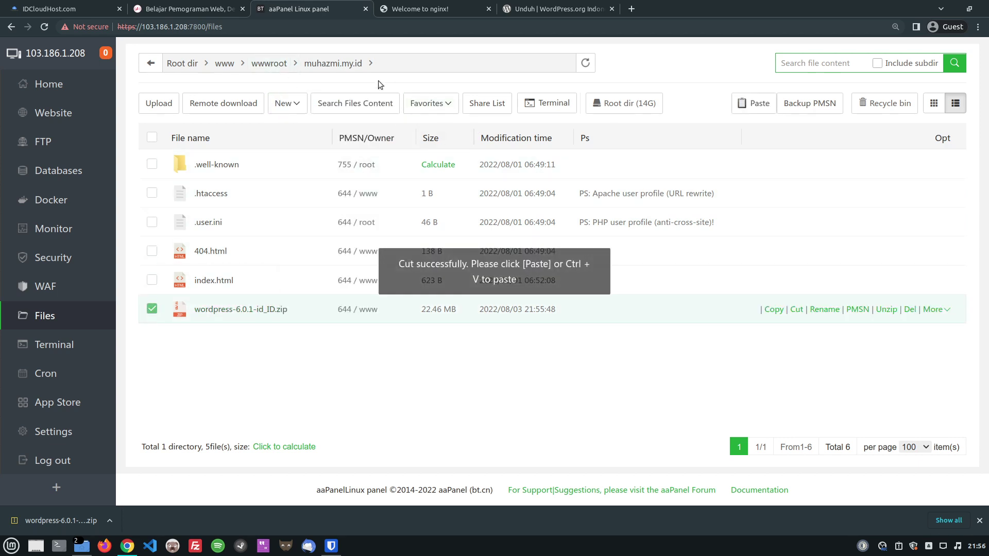
click(265, 67)
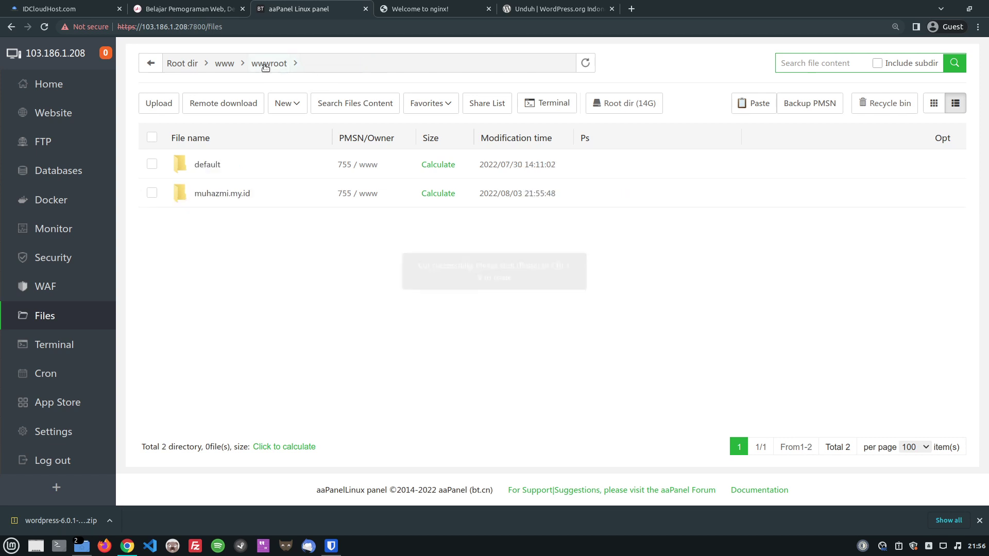
right_click(240, 243)
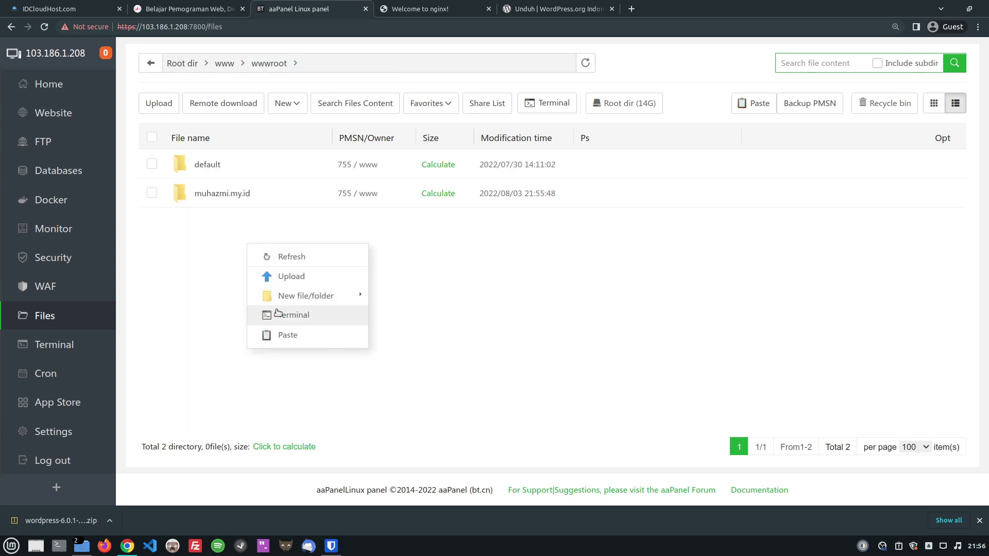
click(284, 333)
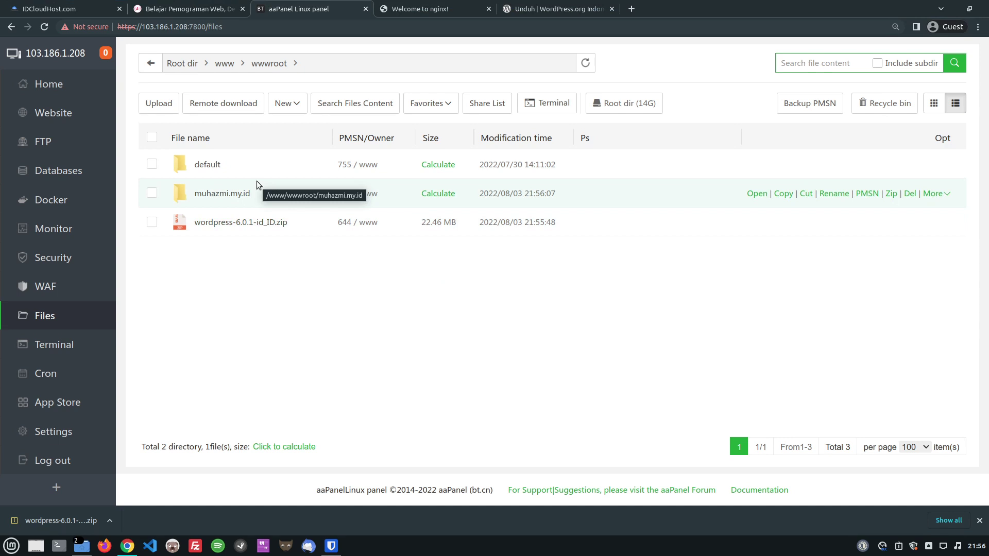
Step: Unzip the WordPress archive to /www/wwwroot/muhazmi.my.id and open that folder
right_click(227, 226)
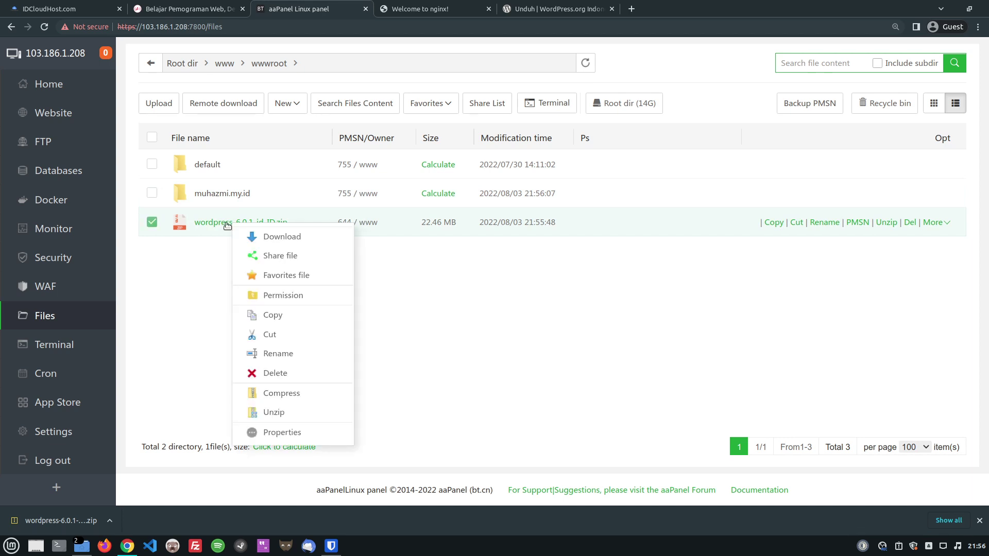
click(292, 413)
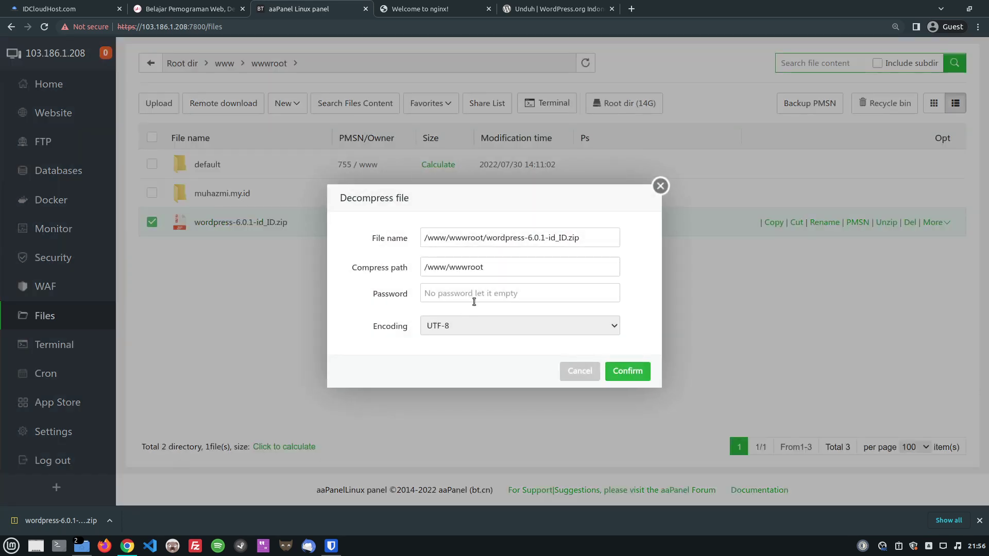
click(538, 266)
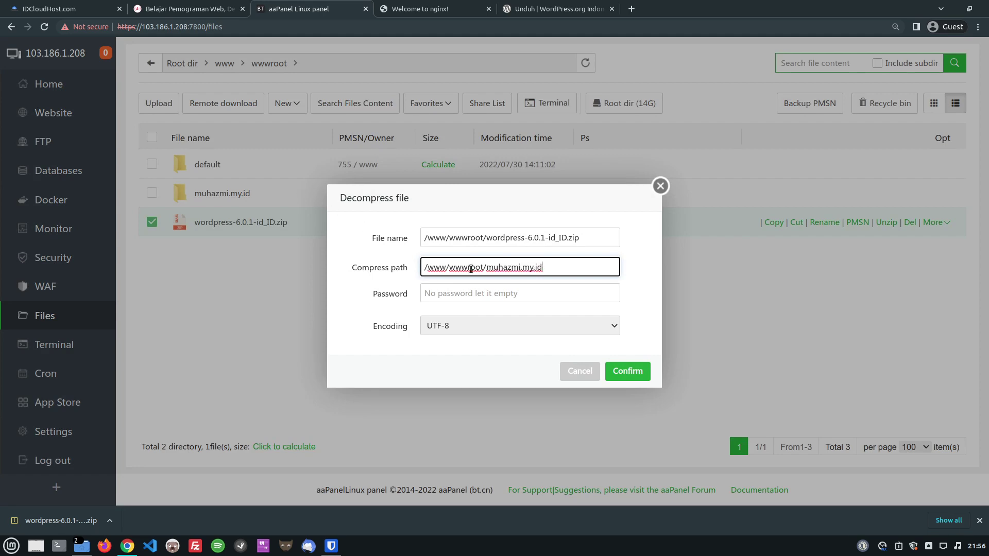
drag(486, 271, 561, 265)
click(562, 265)
click(640, 371)
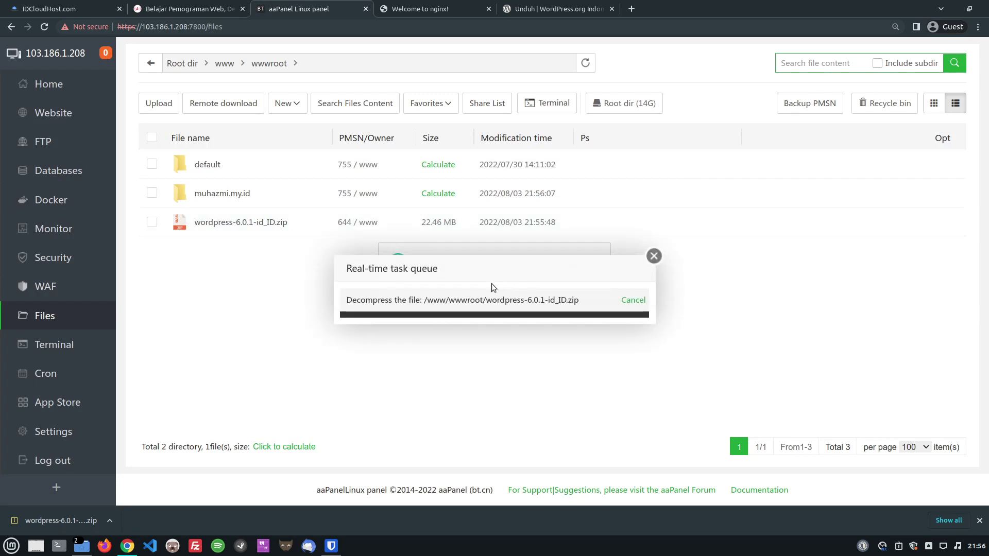
drag(461, 276, 480, 229)
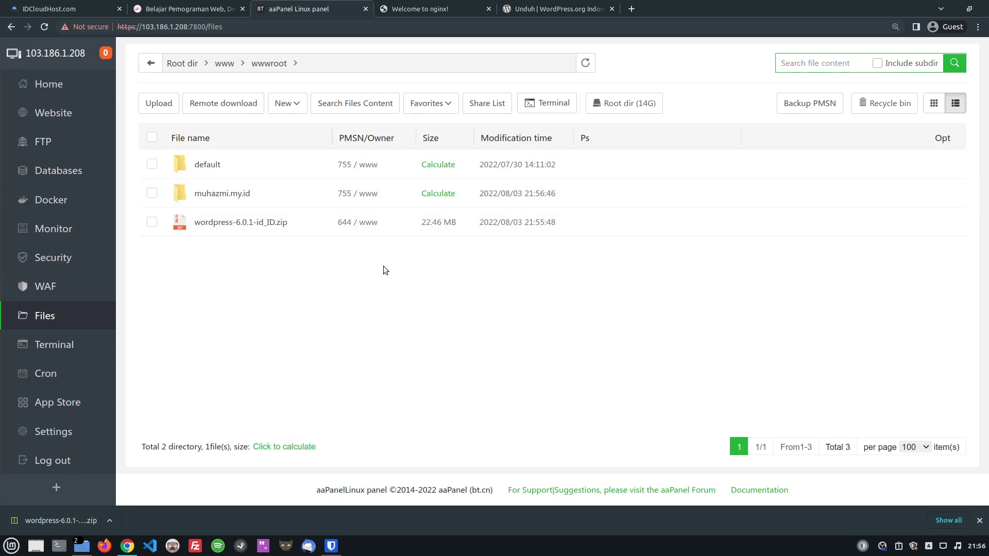
click(236, 194)
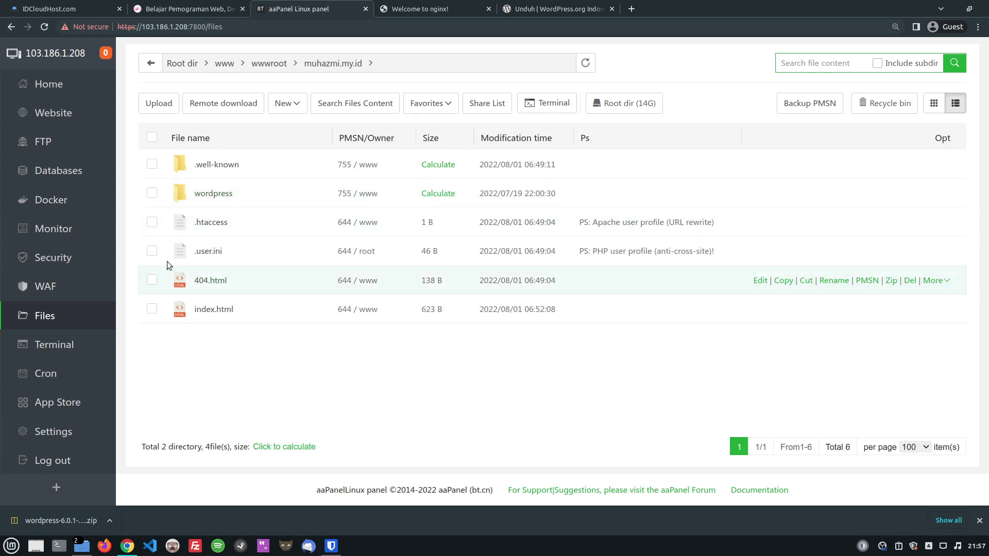
Step: Delete .htaccess, .user.ini, 404.html and index.html from muhazmi.my.id
click(152, 222)
click(152, 252)
click(152, 280)
click(152, 308)
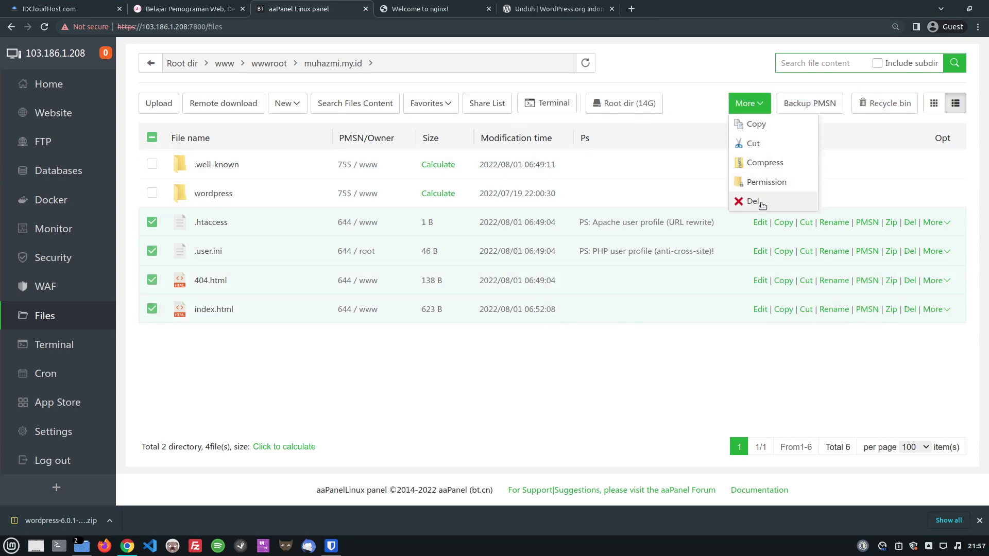
right_click(266, 290)
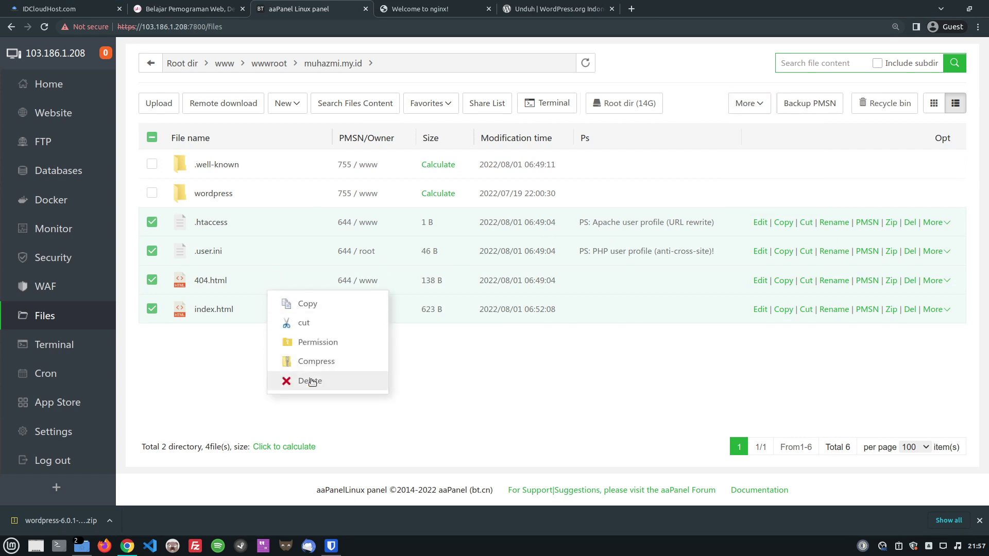
click(305, 381)
click(572, 316)
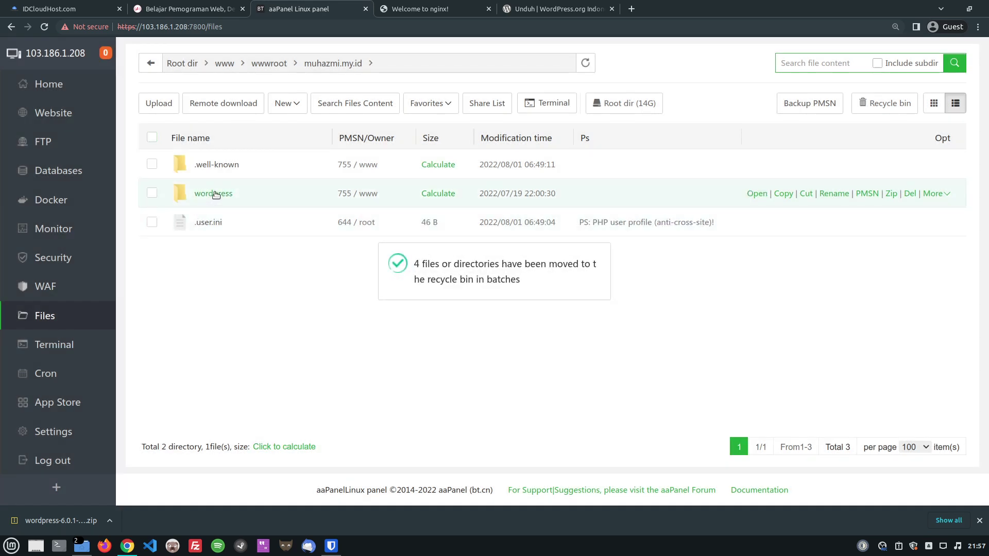
Step: Copy all files from the wordpress subfolder and paste them into muhazmi.my.id
click(215, 194)
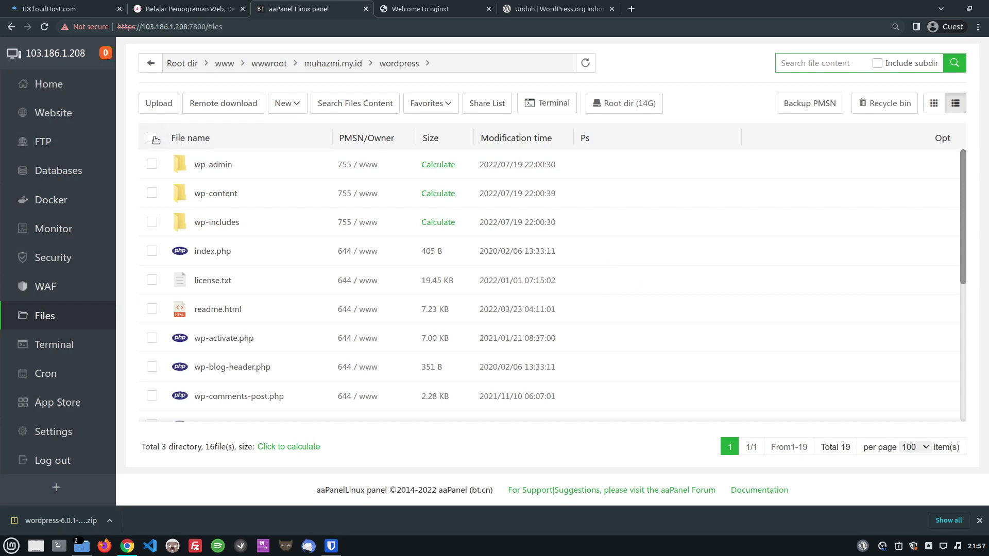
click(152, 137)
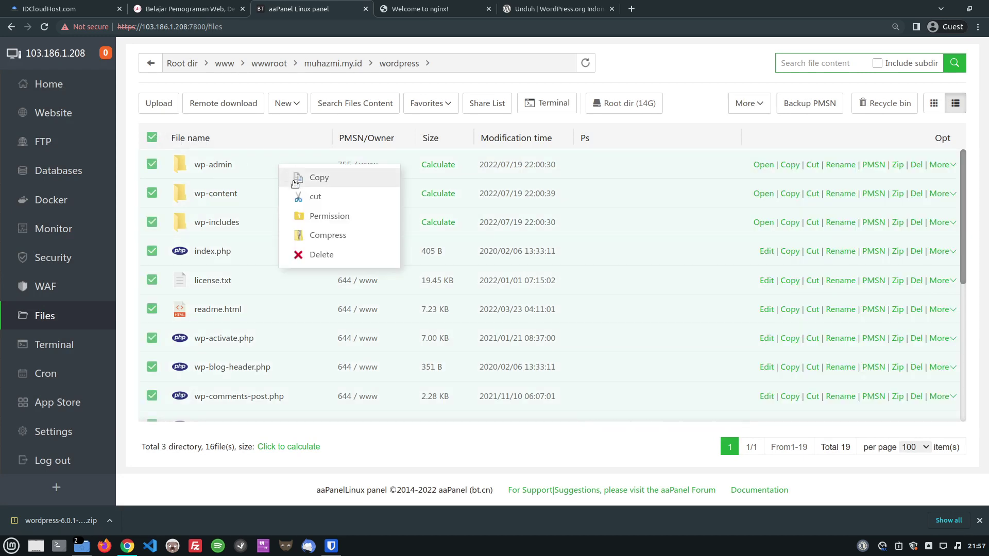
click(297, 178)
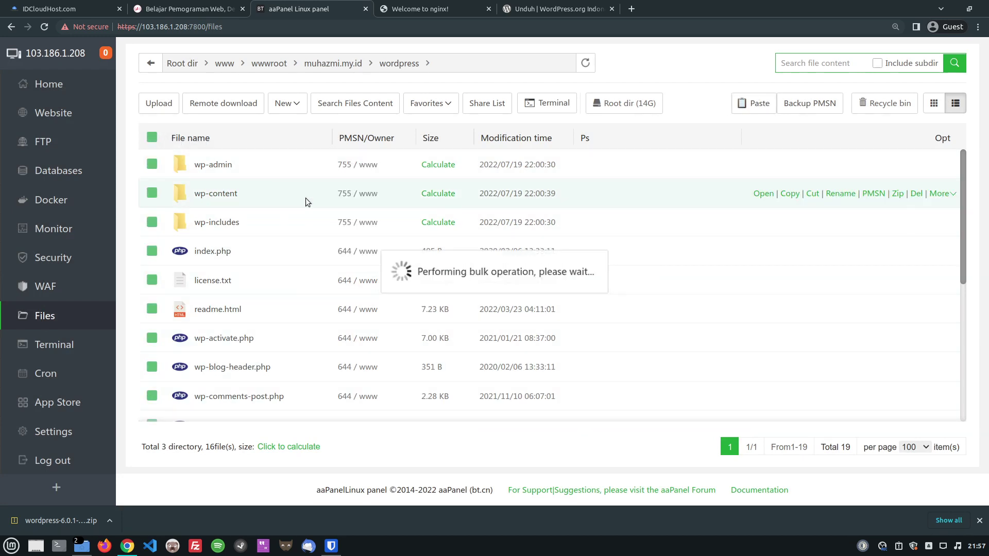
click(335, 65)
right_click(251, 278)
click(288, 368)
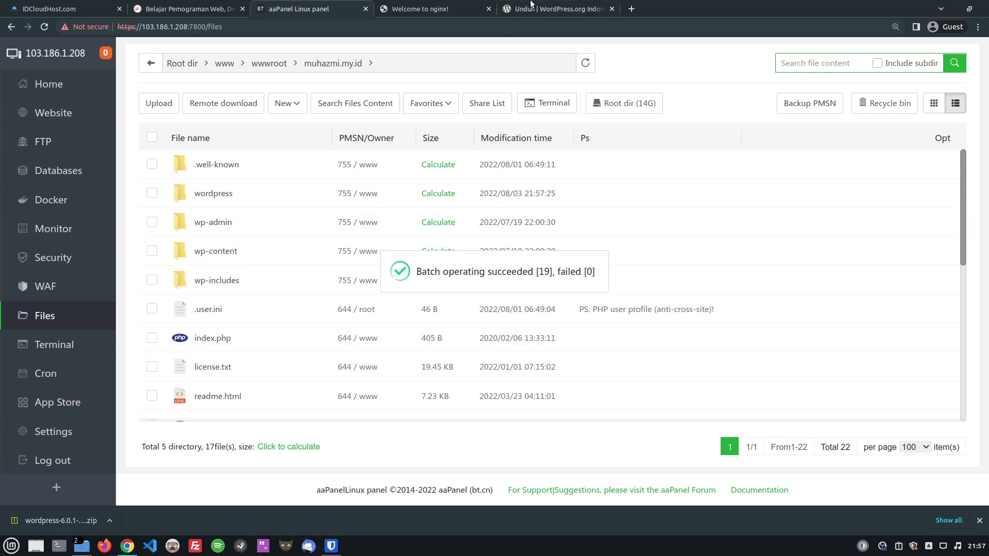
Step: Reload the muhazmi.my.id tab, zoom in twice, and start setup with Ayo!
click(477, 6)
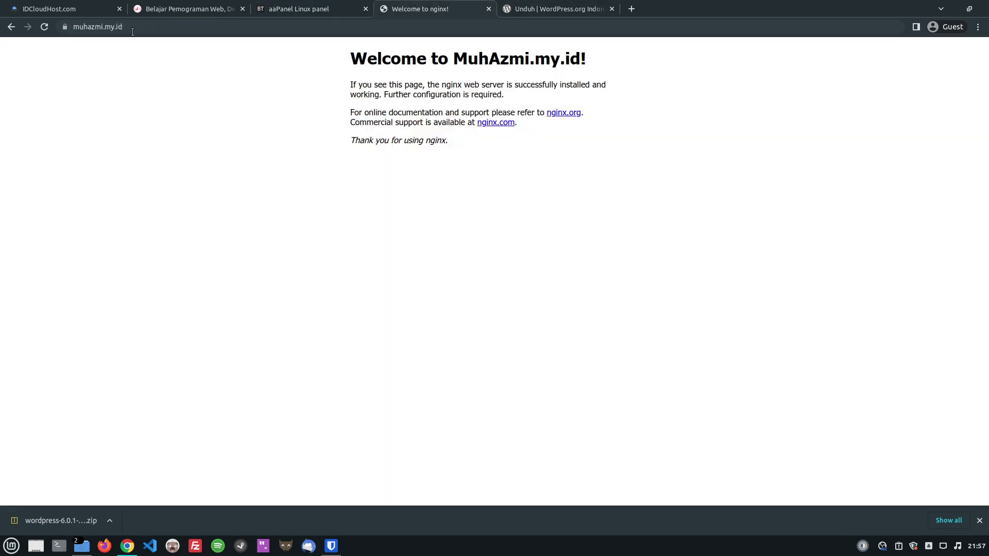
key(F5)
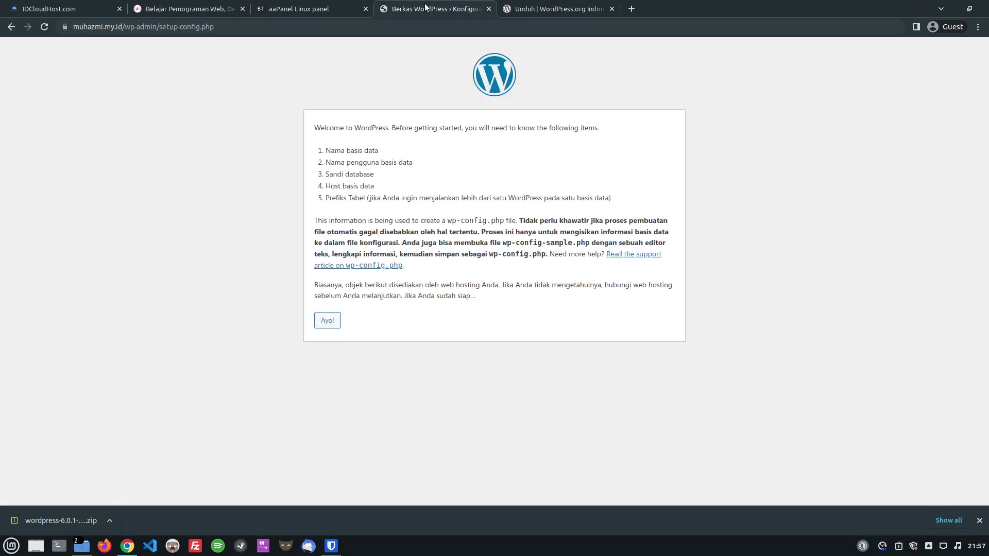
key(ctrl+plus)
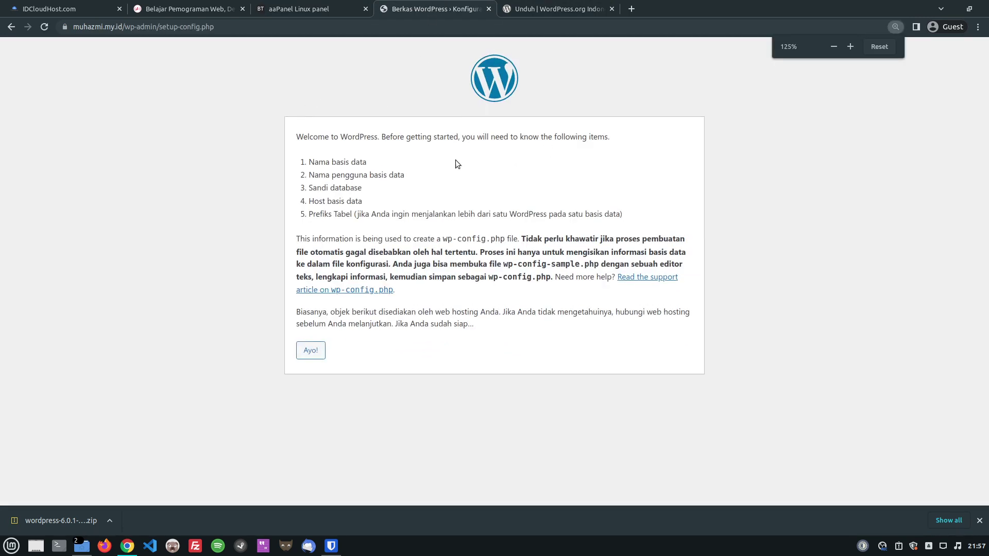
key(ctrl+plus)
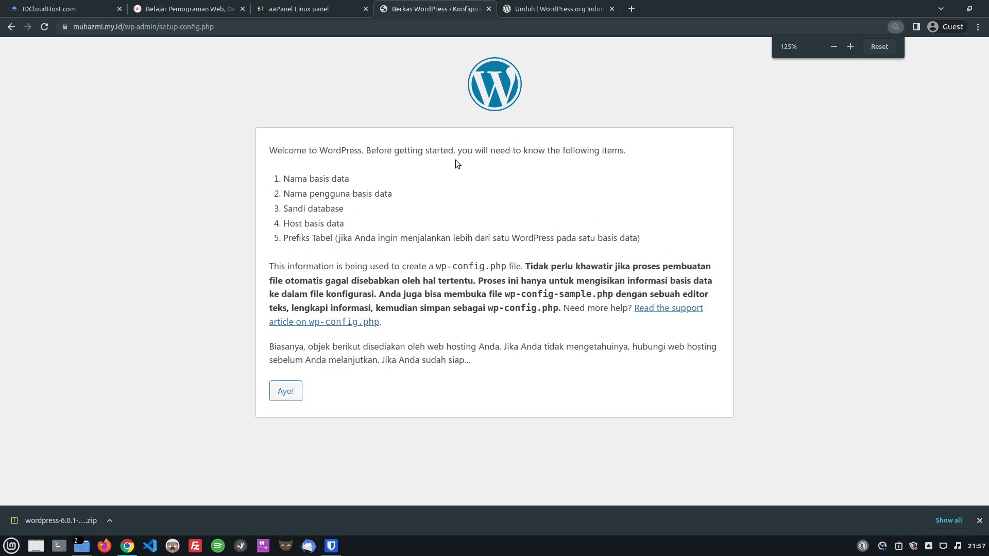
click(292, 391)
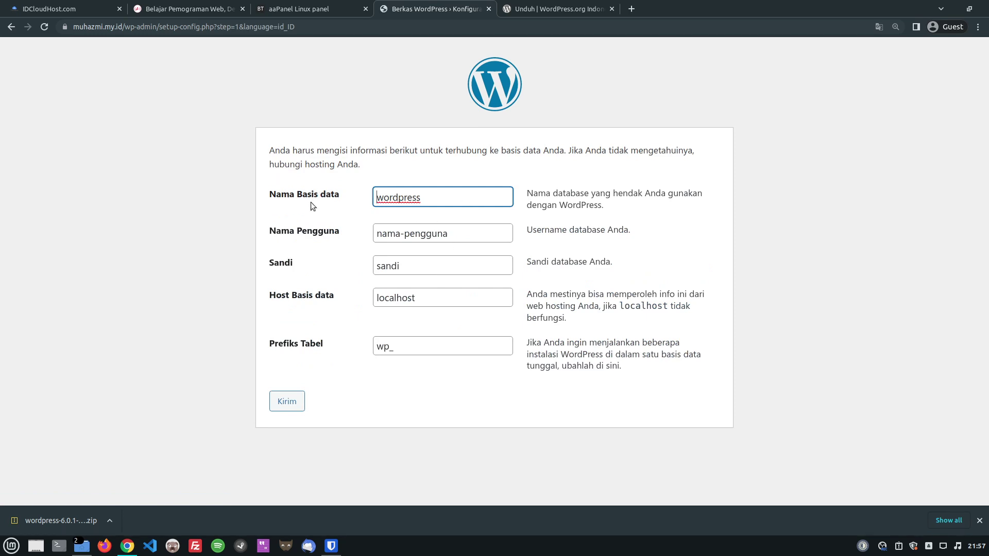
Step: Open aaPanel's database list in a new browser tab
double_click(450, 196)
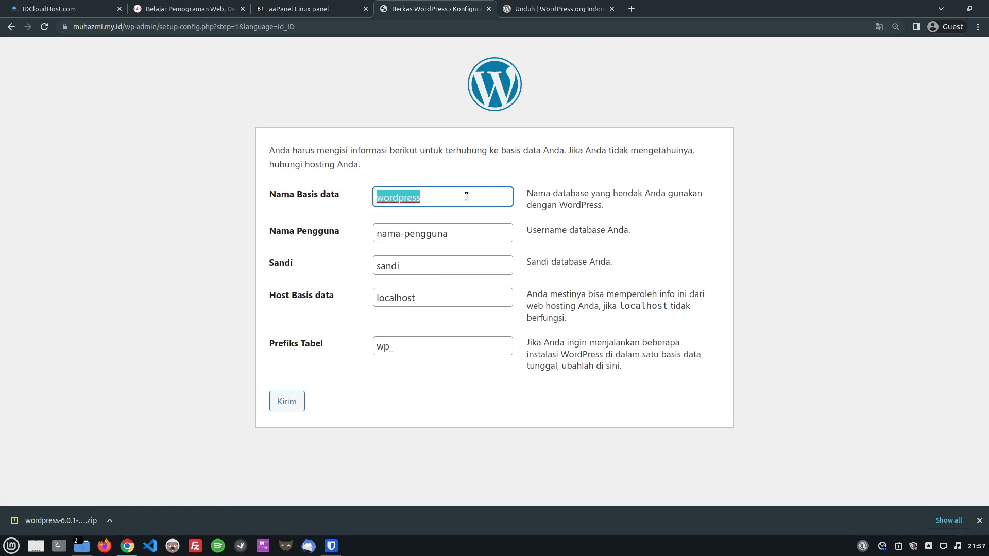
click(414, 196)
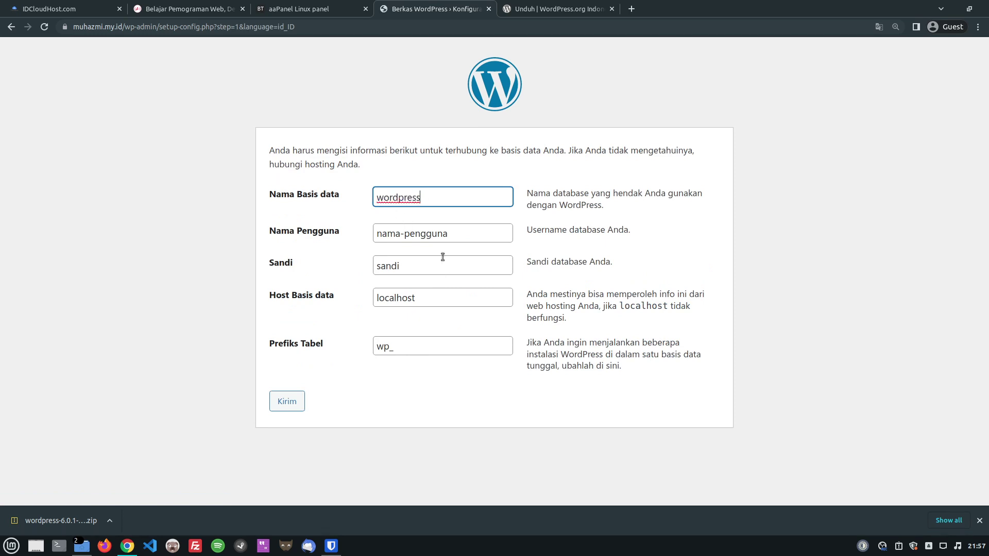
click(312, 11)
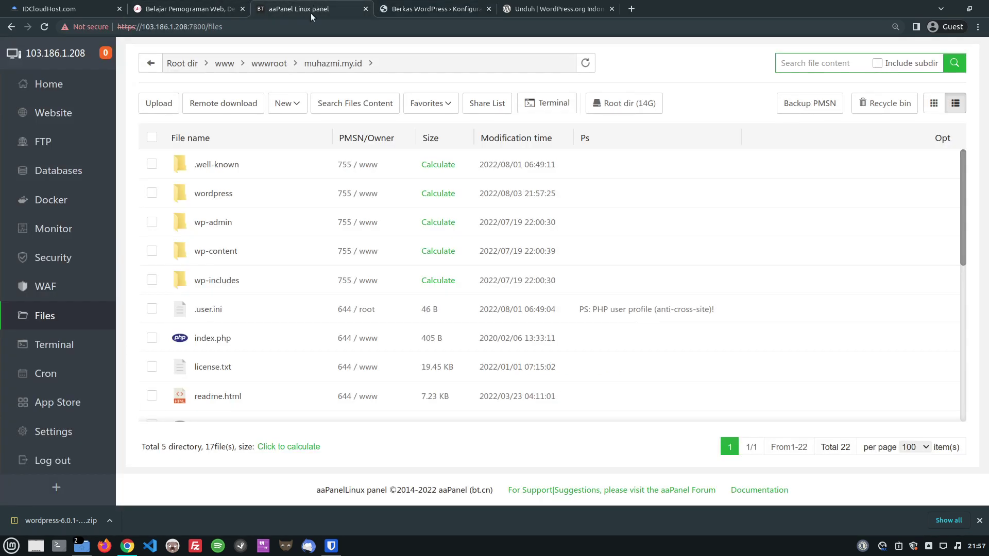
middle_click(57, 177)
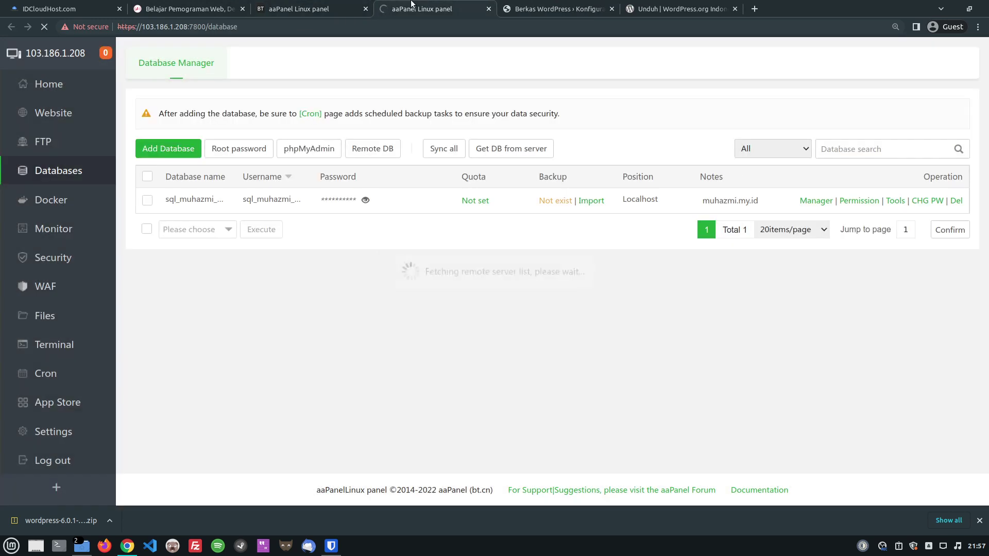
key(ctrl+Tab)
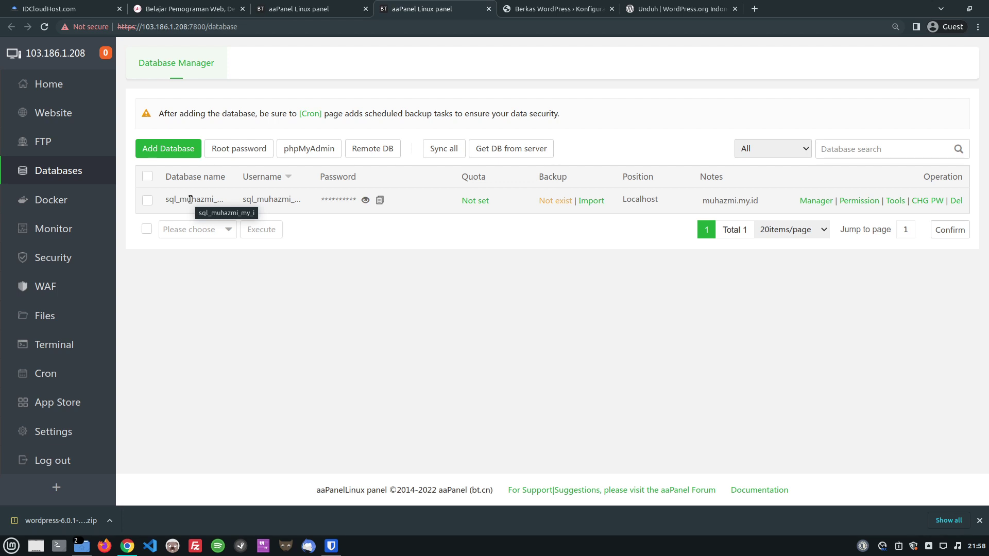
Step: Copy the database name sql_muhazmi_my_i and paste it into Nama Basis data
double_click(190, 199)
right_click(191, 201)
click(211, 214)
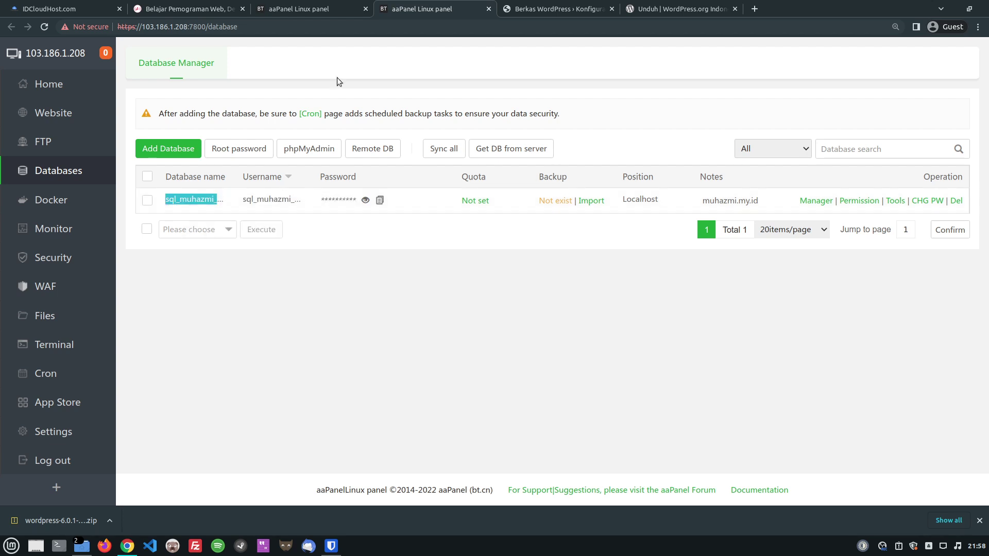
click(510, 4)
double_click(405, 198)
key(ctrl+v)
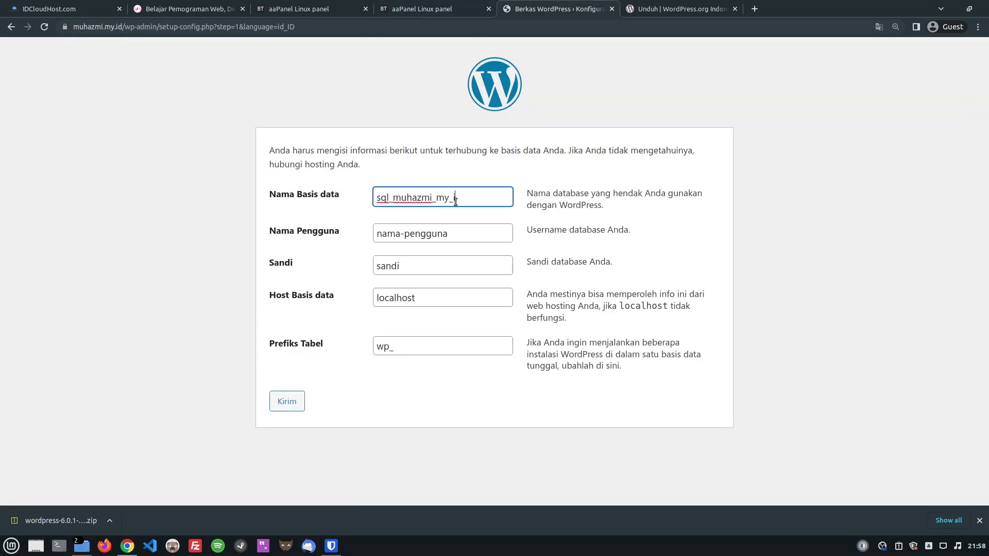
Step: Paste the database user name and copy the database password from aaPanel's list
text(d)
triple_click(442, 232)
key(ctrl+v)
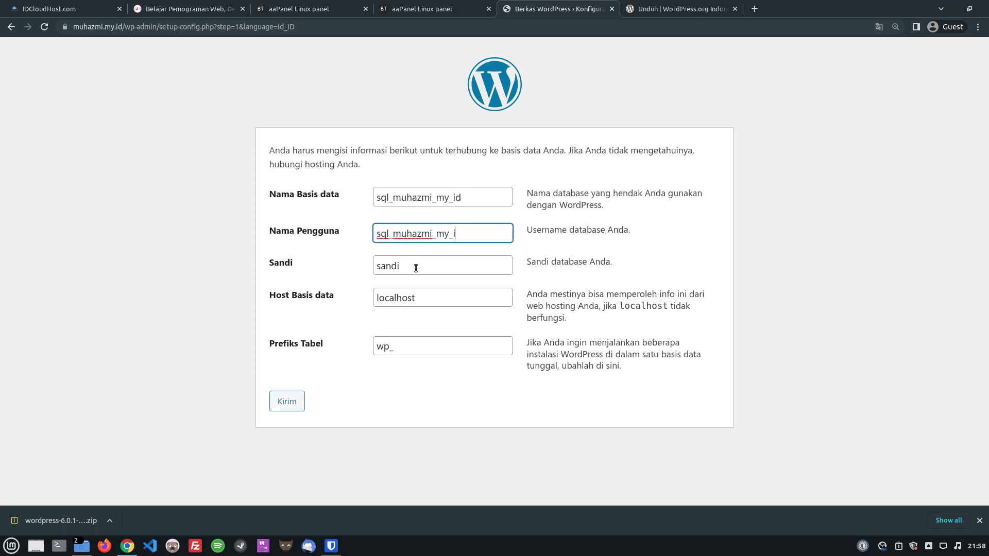
double_click(416, 269)
key(ctrl+shift+Tab)
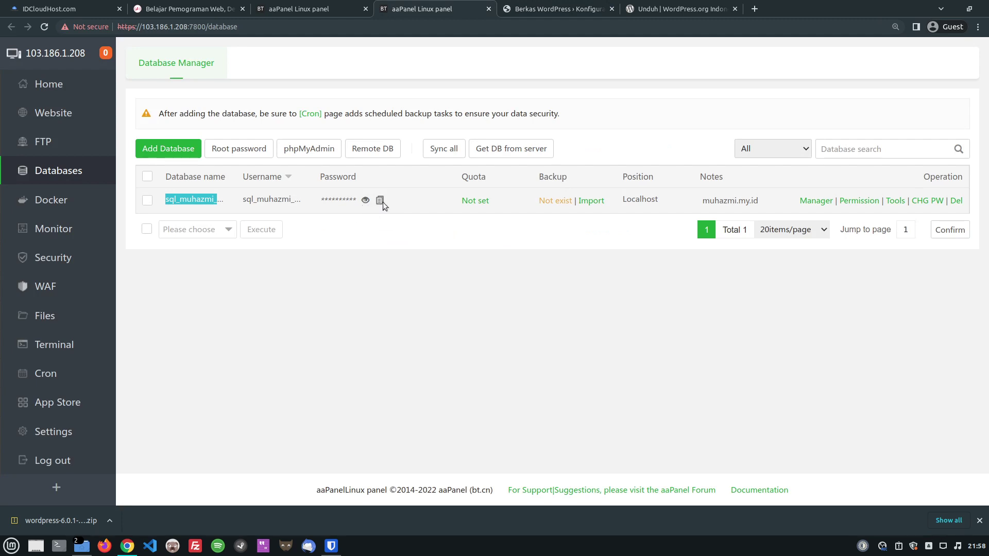
click(380, 200)
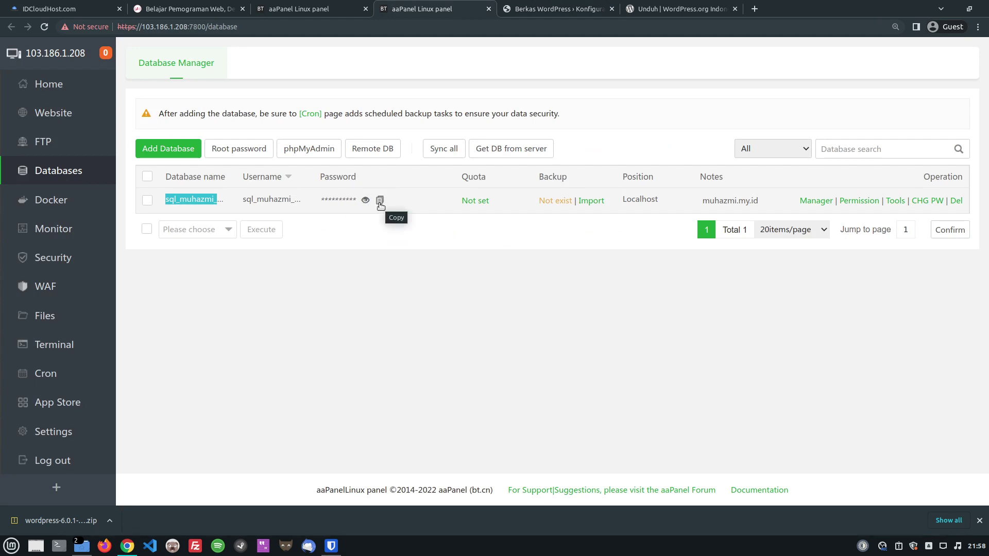
click(380, 203)
key(ctrl+Tab)
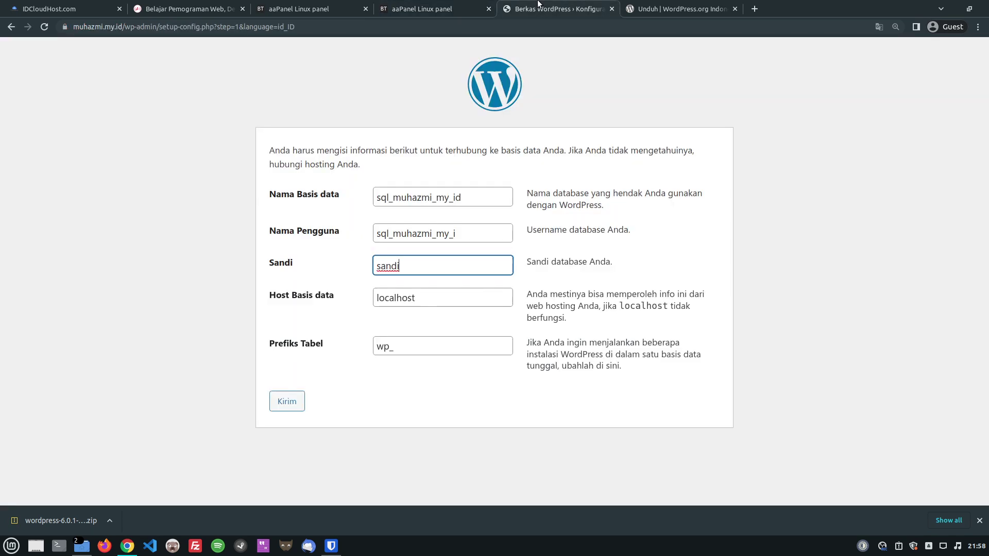
Step: Paste the copied database password into the Sandi field
click(405, 299)
double_click(475, 267)
key(ctrl+v)
double_click(453, 266)
click(468, 263)
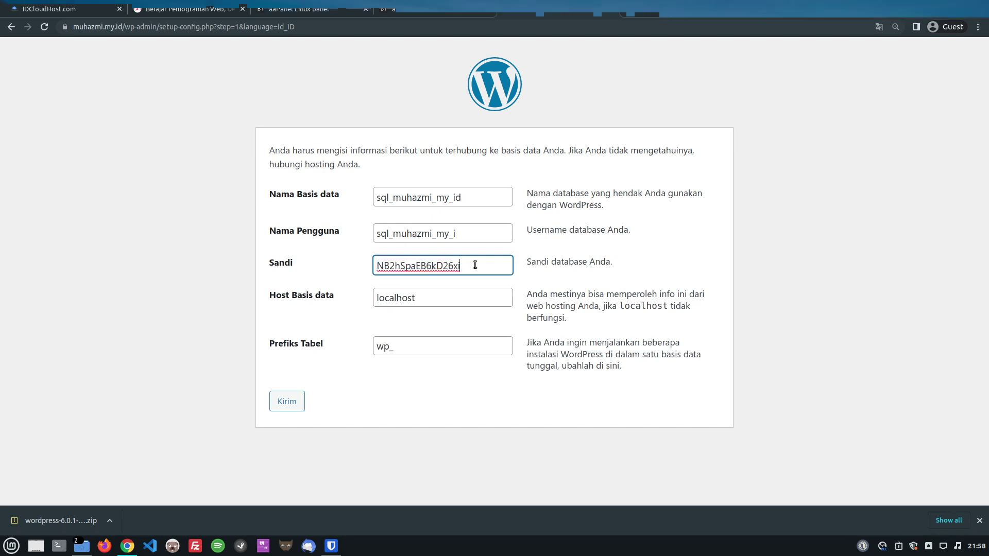
drag(468, 264, 348, 269)
click(458, 266)
double_click(453, 266)
drag(460, 265, 319, 261)
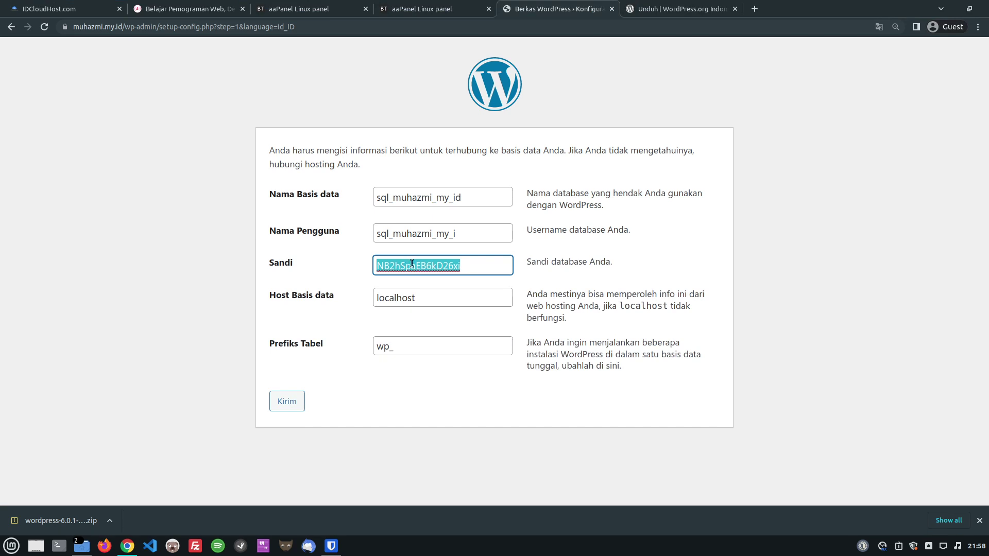
click(442, 264)
drag(481, 264, 310, 261)
Step: Append 'd' to the Nama Pengguna value and open the site database in phpMyAdmin
click(474, 236)
text(d)
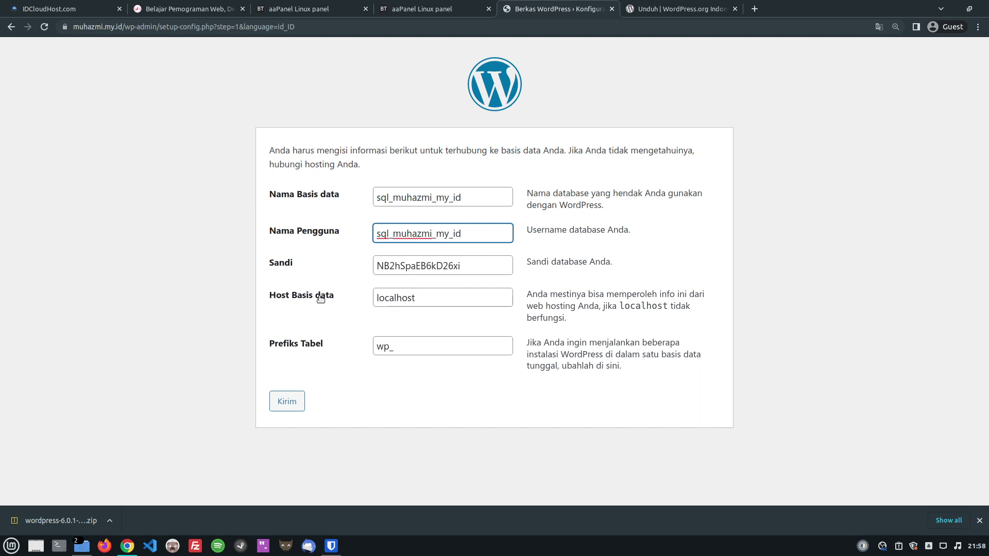
drag(442, 297, 336, 299)
click(420, 311)
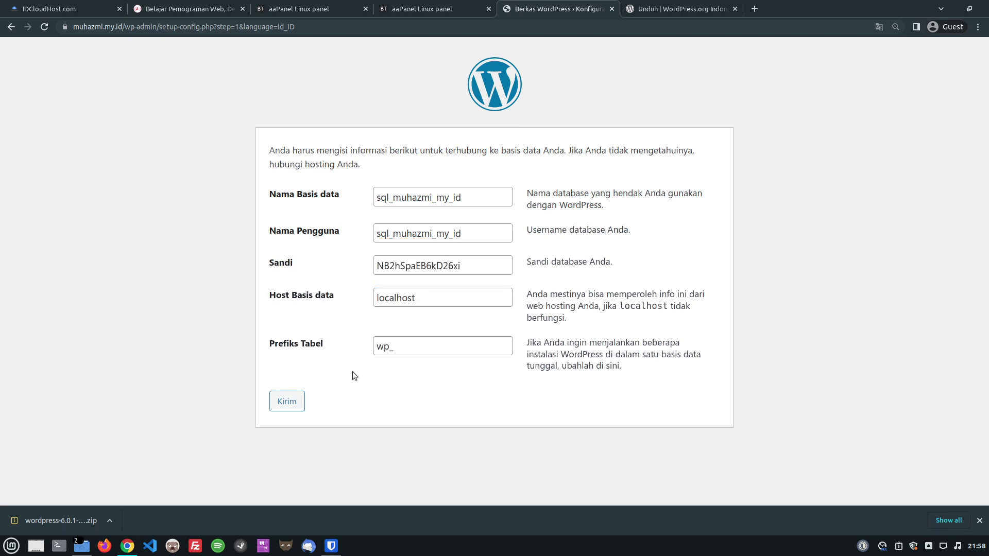
click(443, 8)
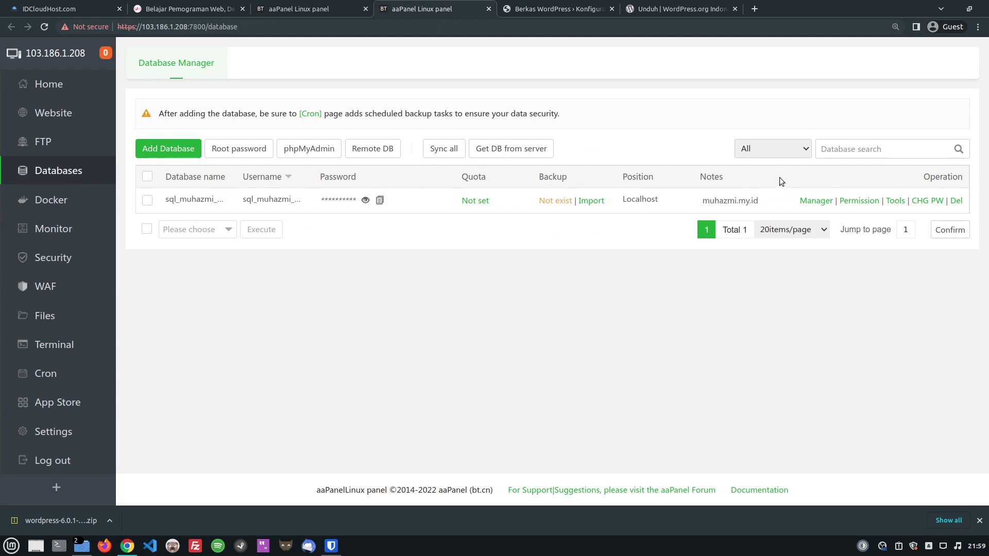
click(817, 201)
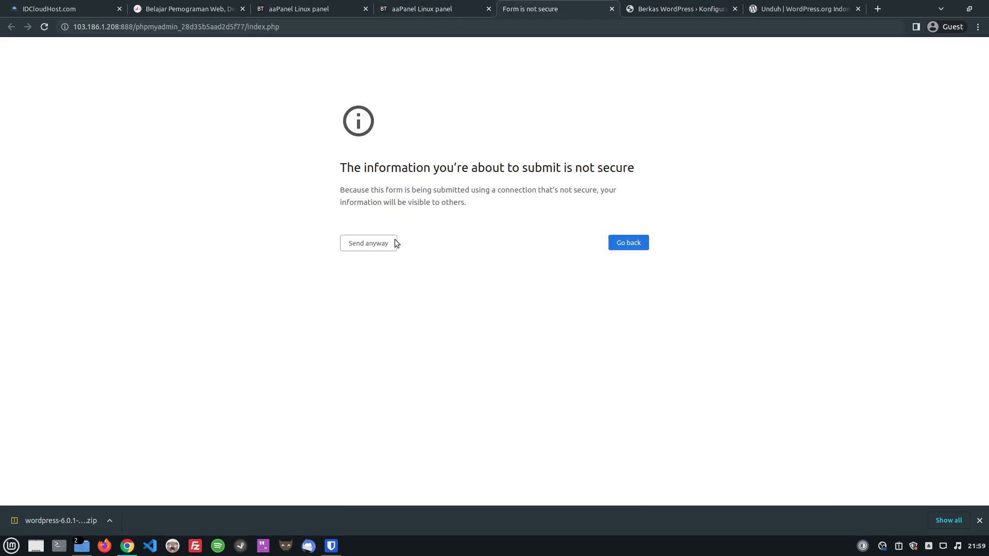
Step: Copy the database name and password from aaPanel into the phpMyAdmin login and submit it
click(372, 243)
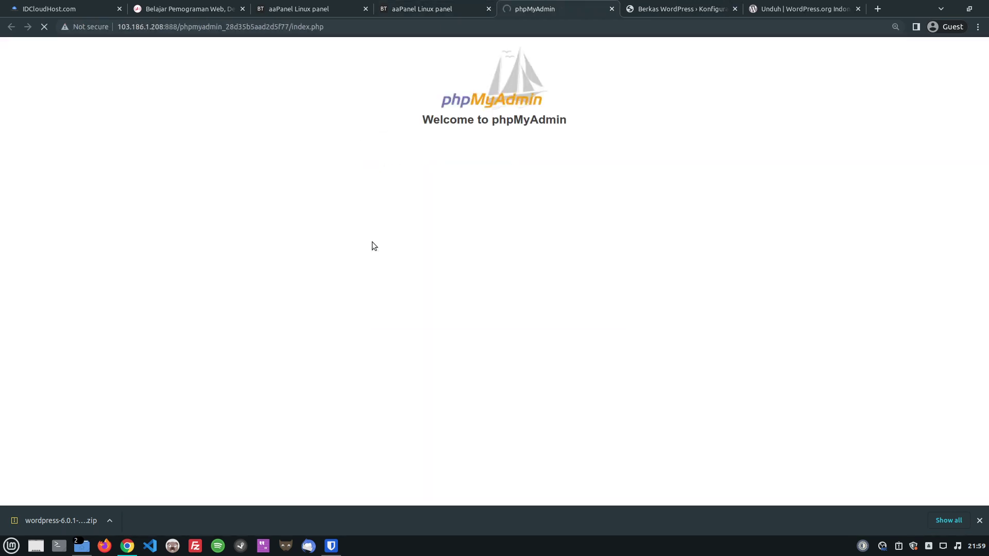
key(ctrl+Page_Up)
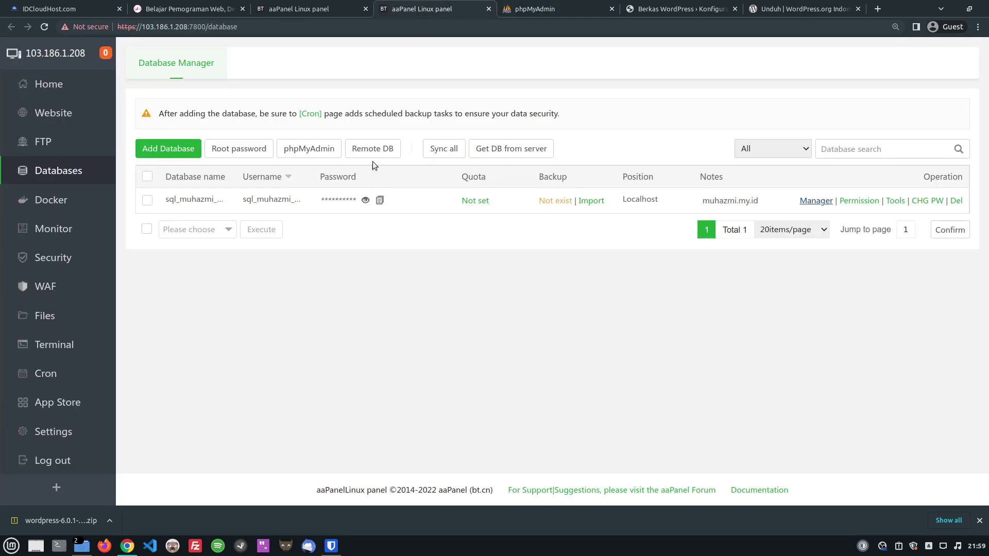
double_click(201, 201)
key(ctrl+c)
click(535, 8)
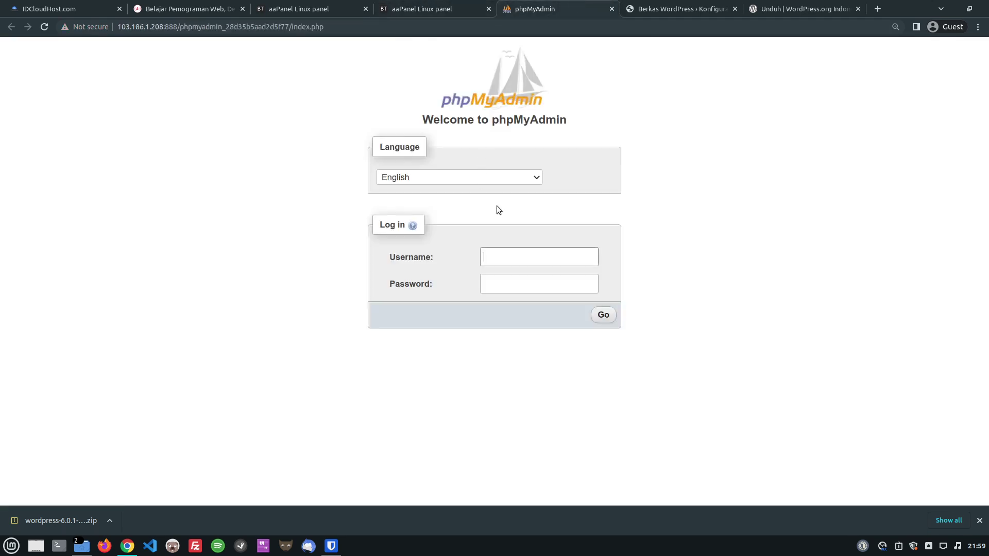
key(ctrl+v)
click(437, 9)
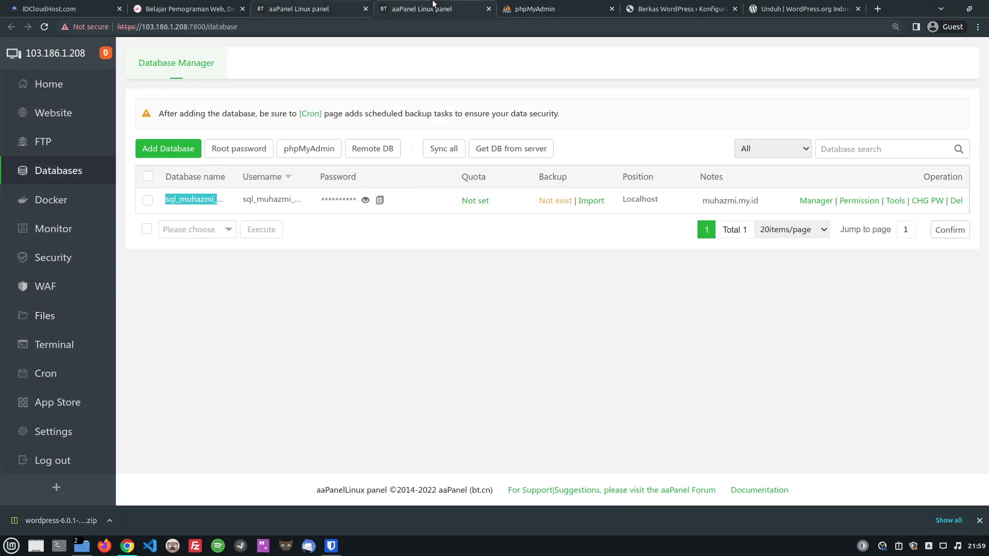
click(380, 200)
click(538, 8)
click(521, 282)
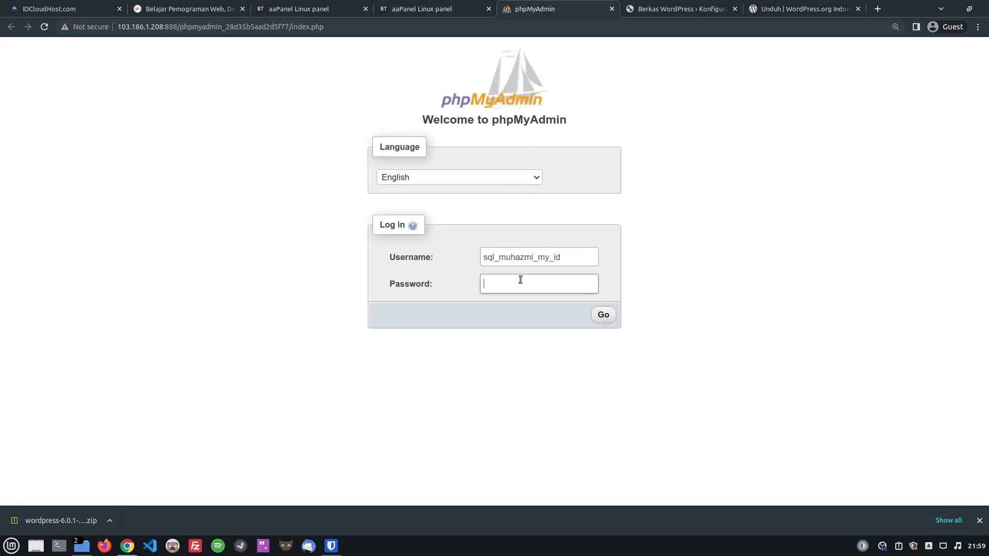
key(ctrl+v)
click(606, 315)
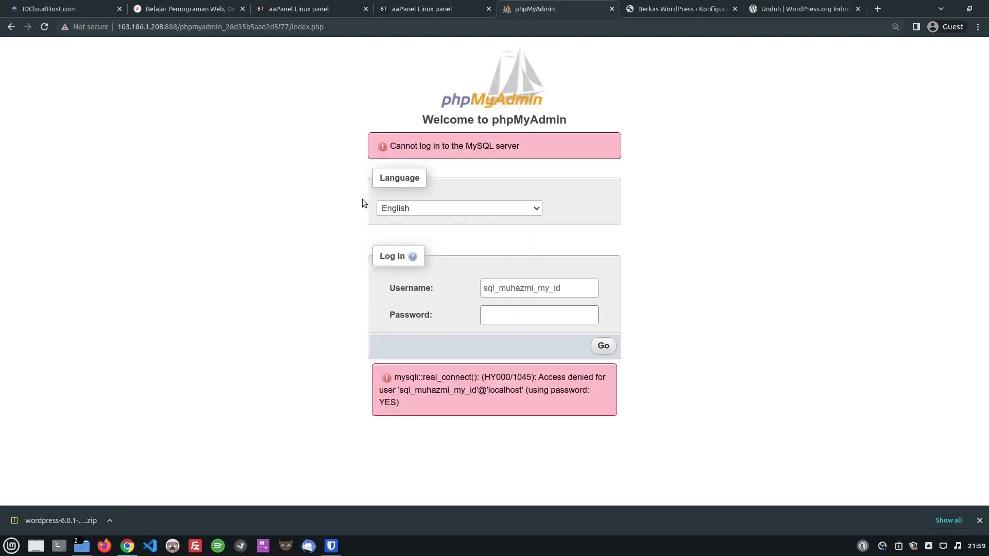
Step: Remove the extra trailing 'd' from the username, re-paste the password and log in
click(558, 289)
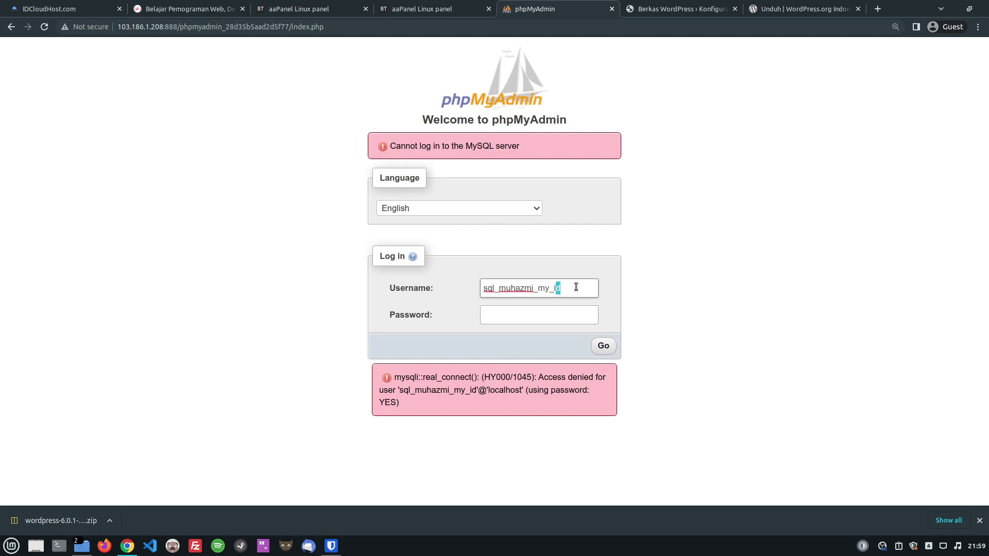
key(BackSpace)
click(568, 312)
key(ctrl+v)
click(608, 346)
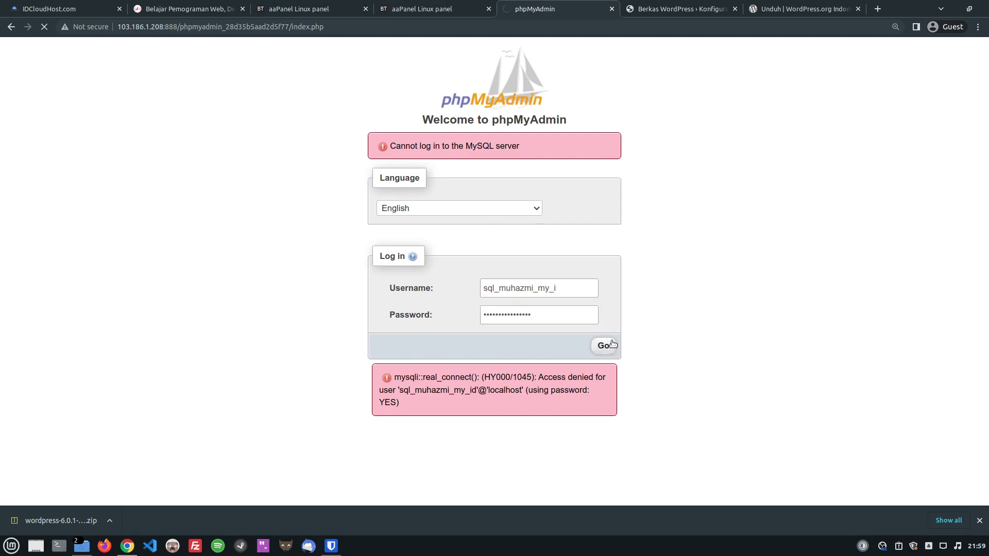
scroll(407, 224, down, 1)
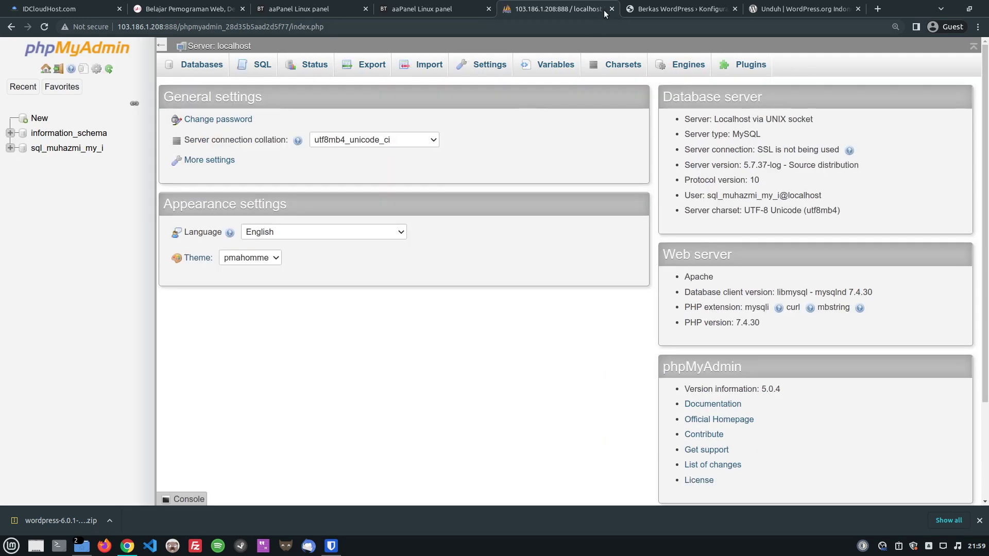
Step: Delete the extra trailing 'd' from the database name and user name in the WordPress form
key(ctrl+Tab)
drag(456, 198, 465, 199)
key(BackSpace)
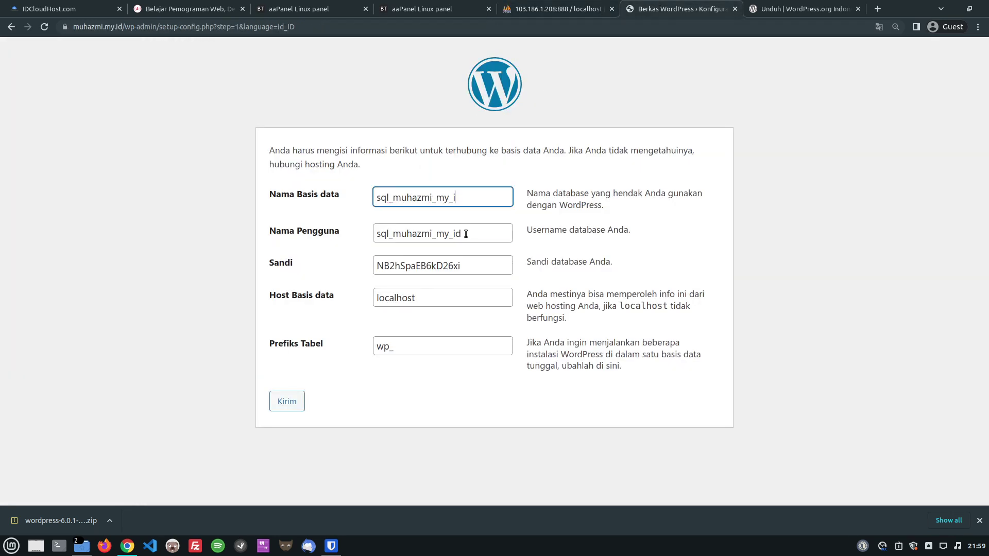
click(466, 235)
key(BackSpace)
Step: In phpMyAdmin, drop all tables (NewTable and percobaan) from the site database
key(ctrl+shift+Tab)
click(67, 148)
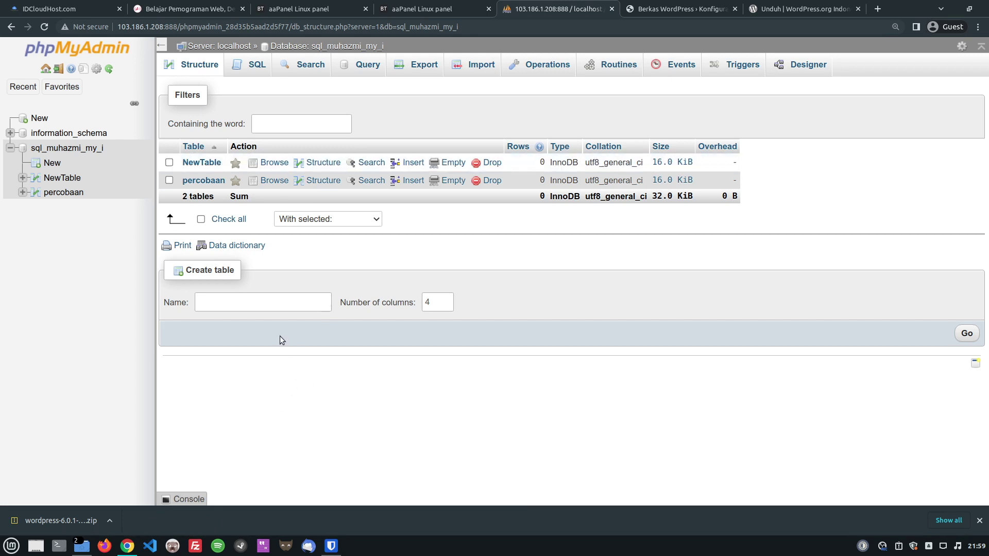
click(227, 221)
click(292, 220)
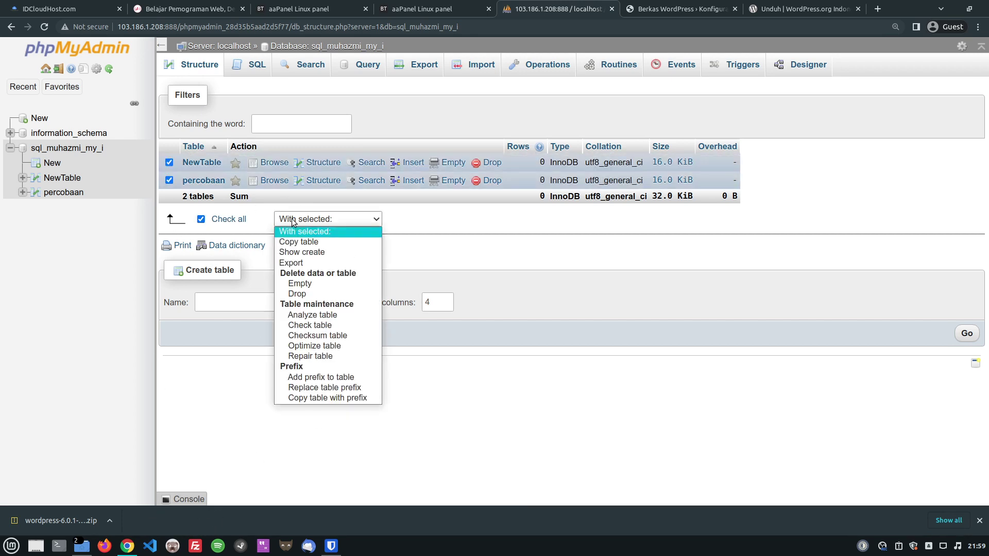
click(304, 295)
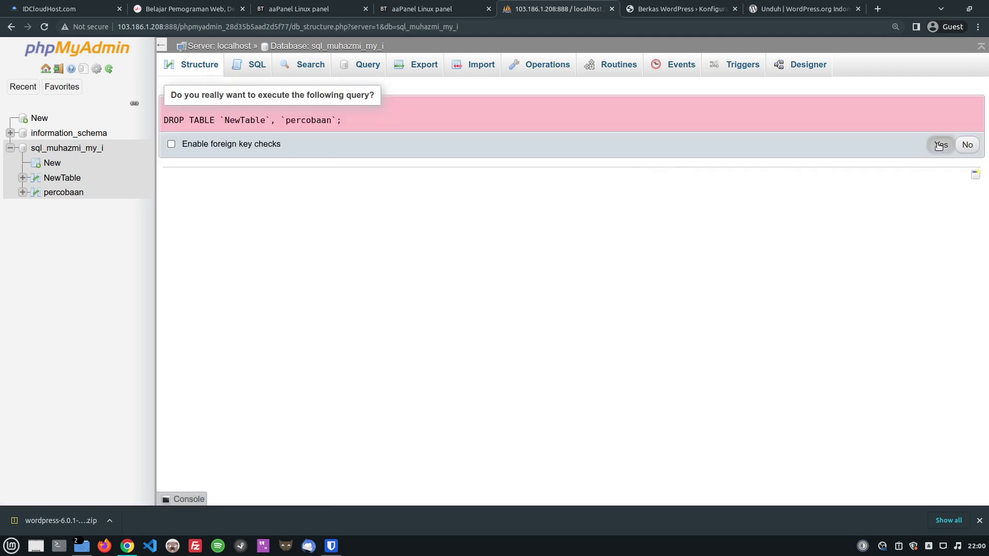
click(940, 145)
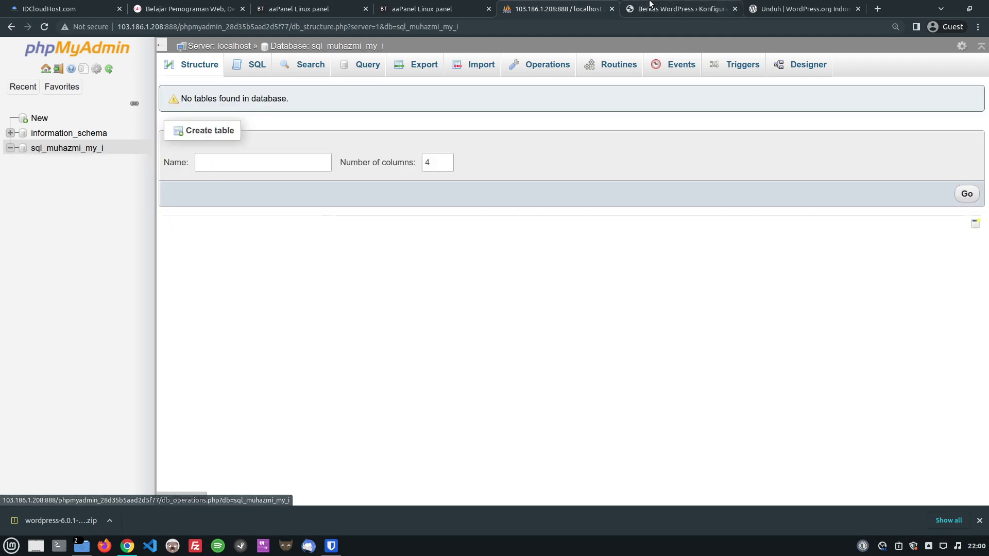
click(648, 8)
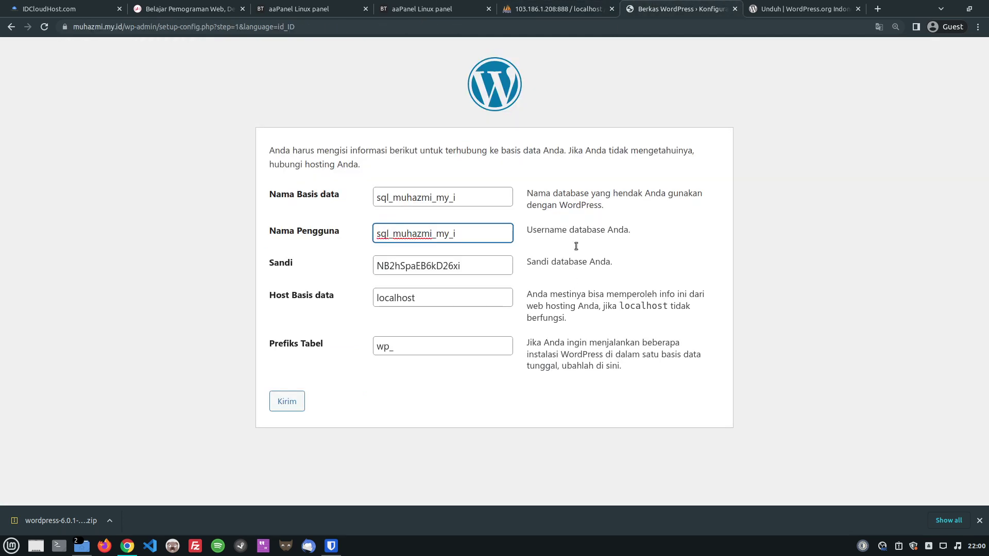
Step: Submit the database details with Kirim and choose Jalankan pemasangan
click(293, 404)
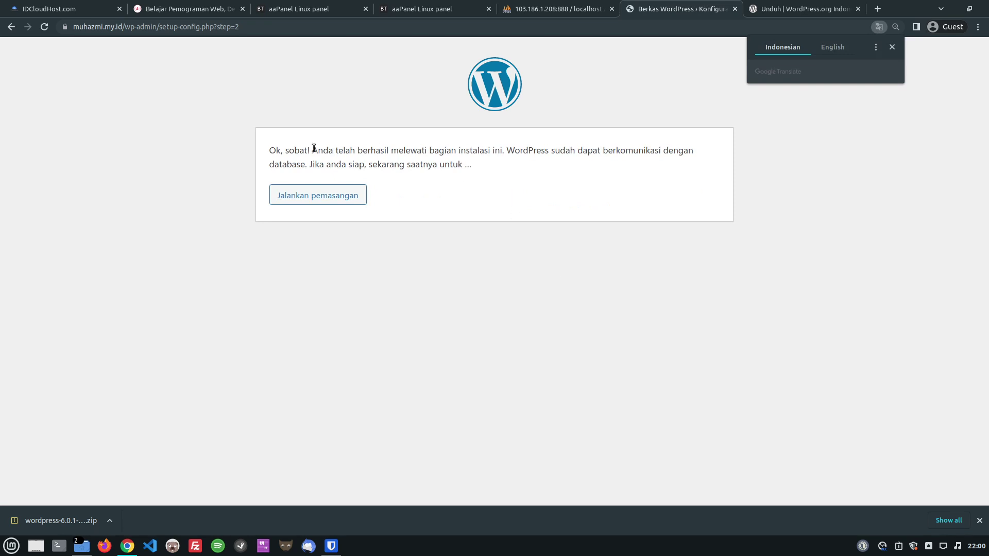
click(335, 198)
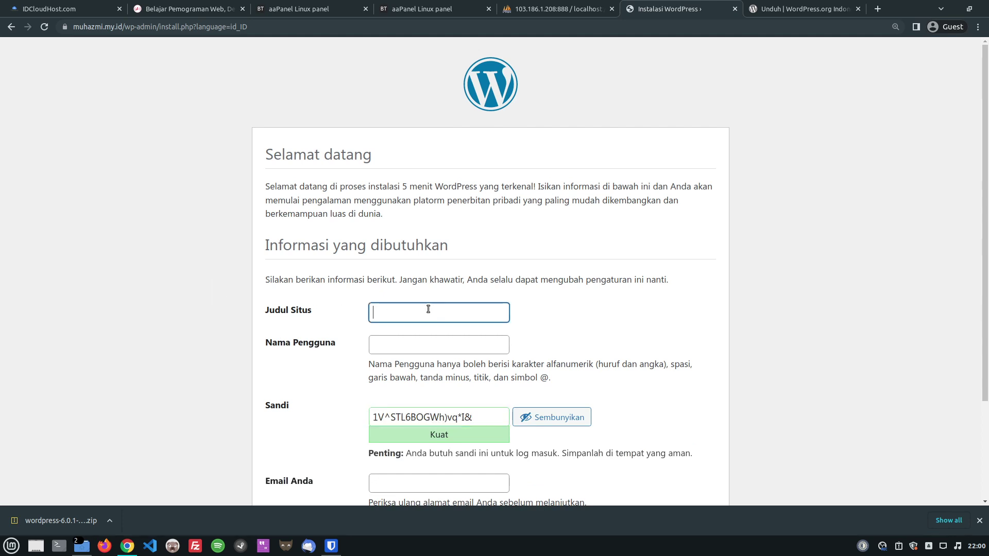
Step: Enter the site title 'Belajar WordPress dengan AmperaKoding'
scroll(324, 306, down, 1)
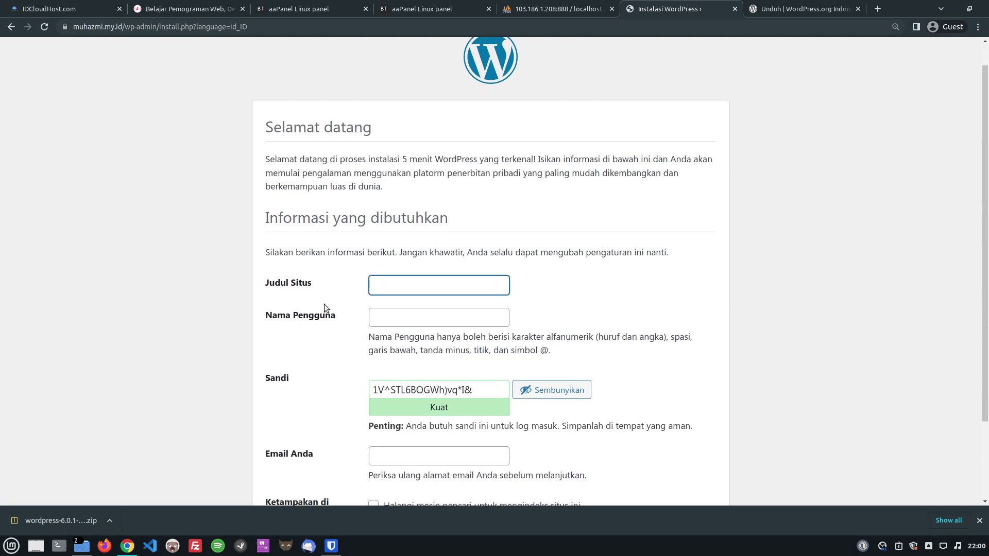
text(Belajar WordPress dengan Am)
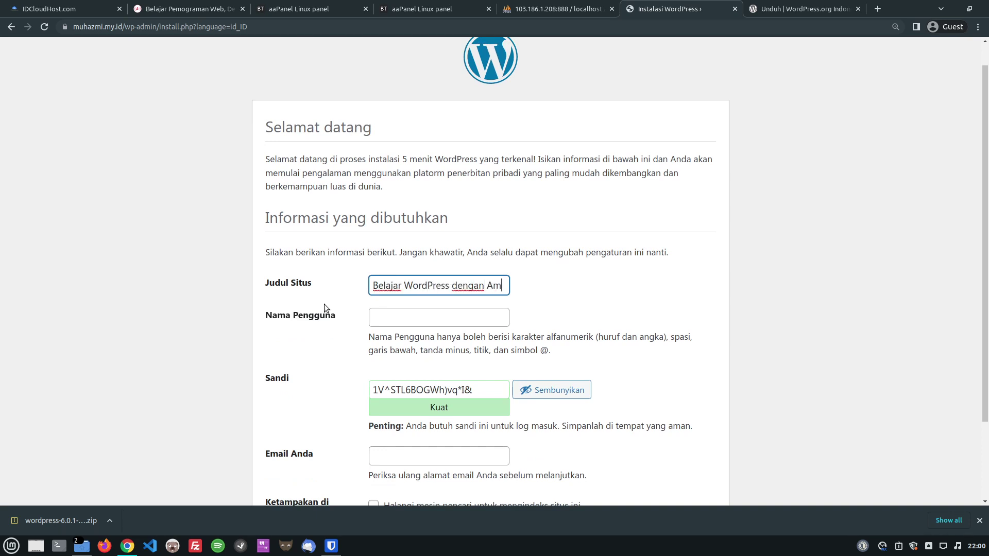
text(peraKoding)
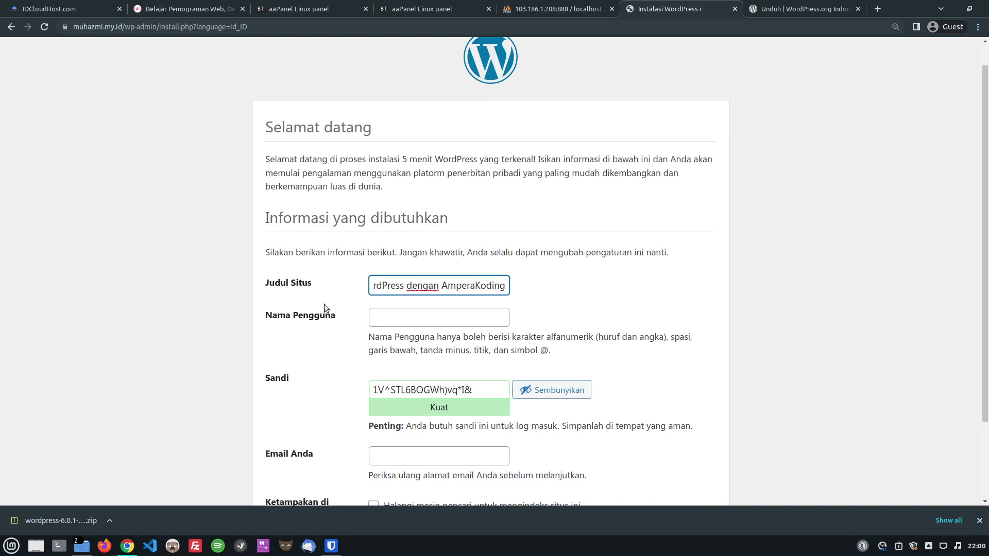
key(Tab)
Step: Fill in the admin username and a weak password, confirming use of the weak password
scroll(438, 297, down, 2)
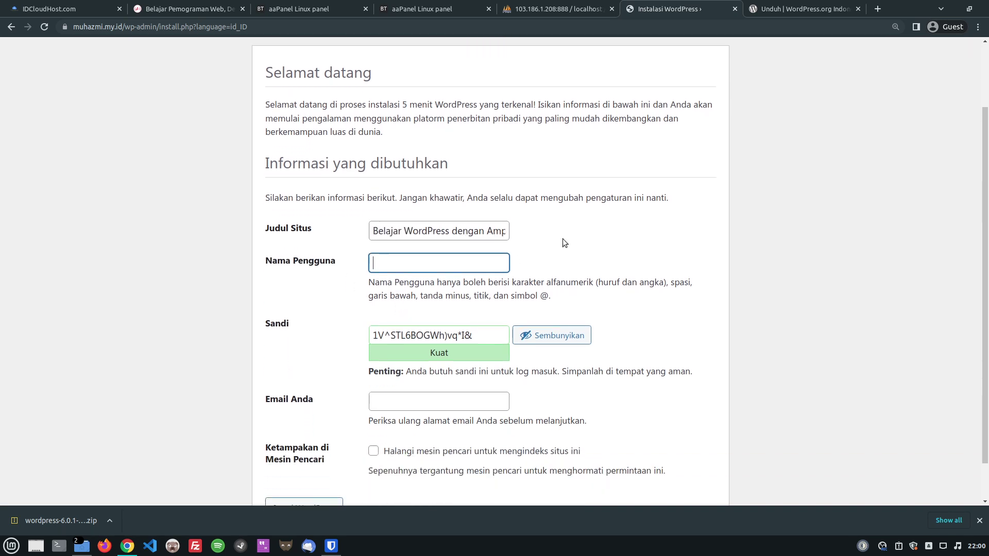
key(Tab)
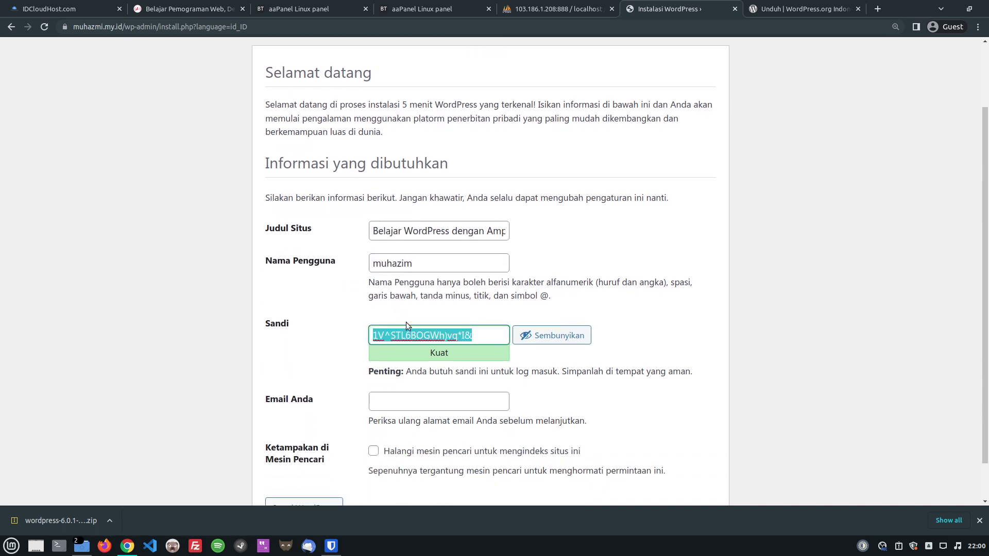
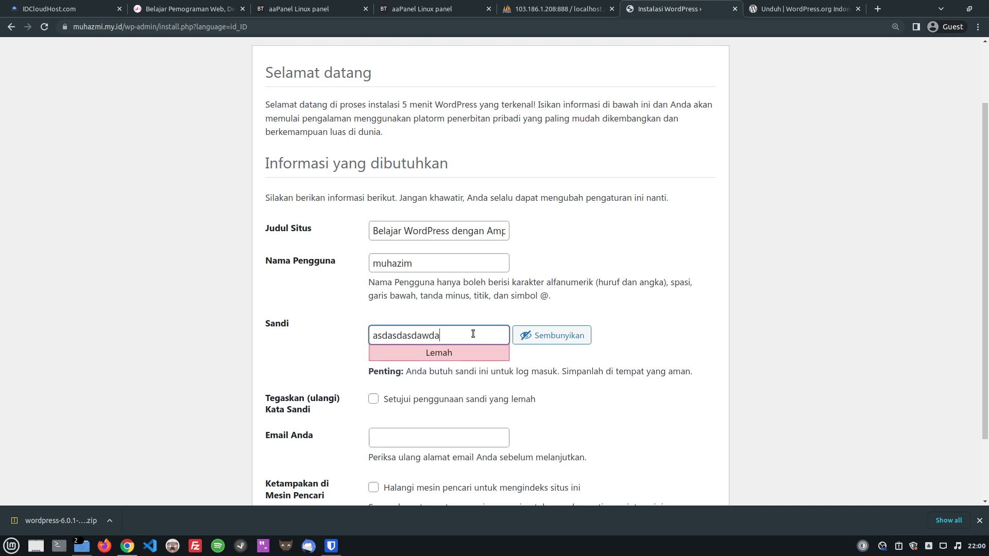
click(569, 335)
double_click(432, 333)
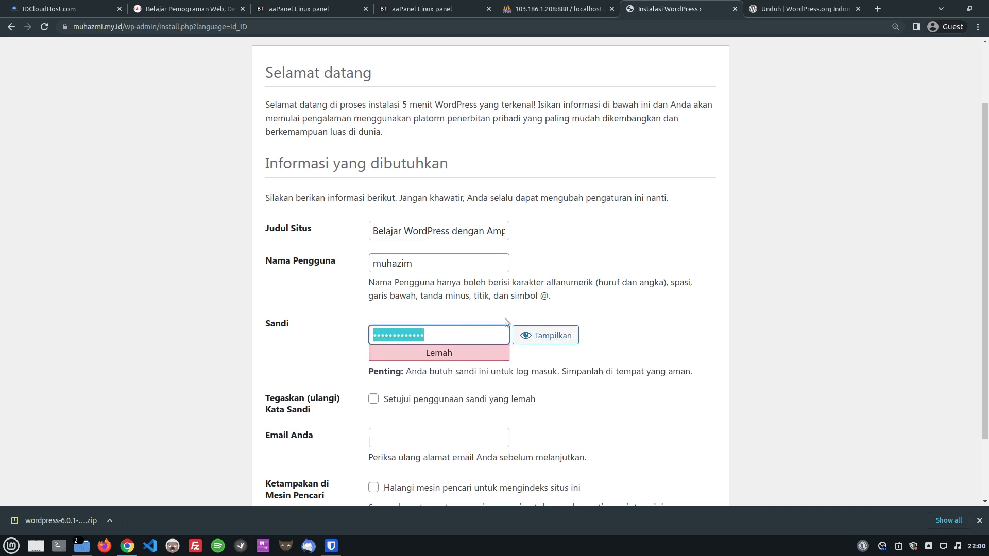
text(••••••••••)
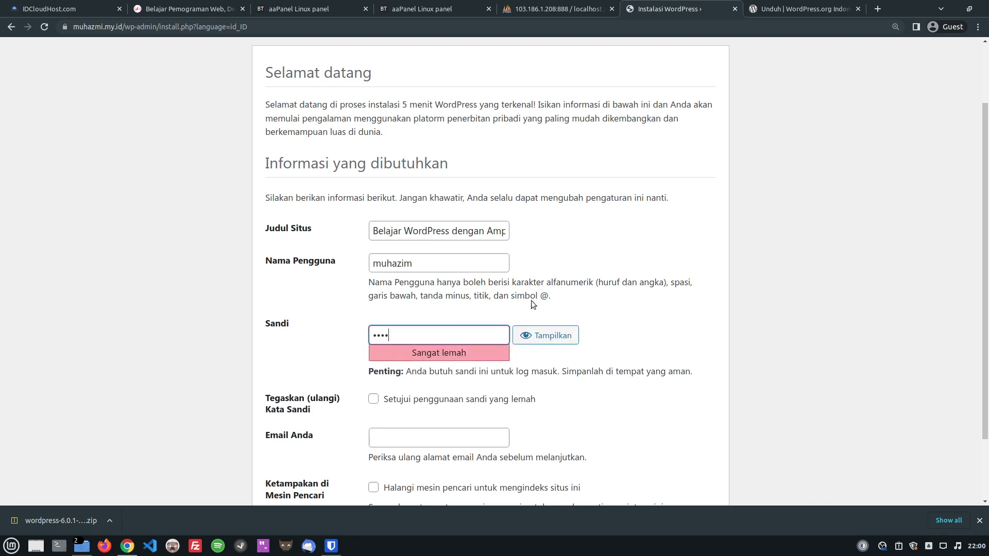
click(400, 347)
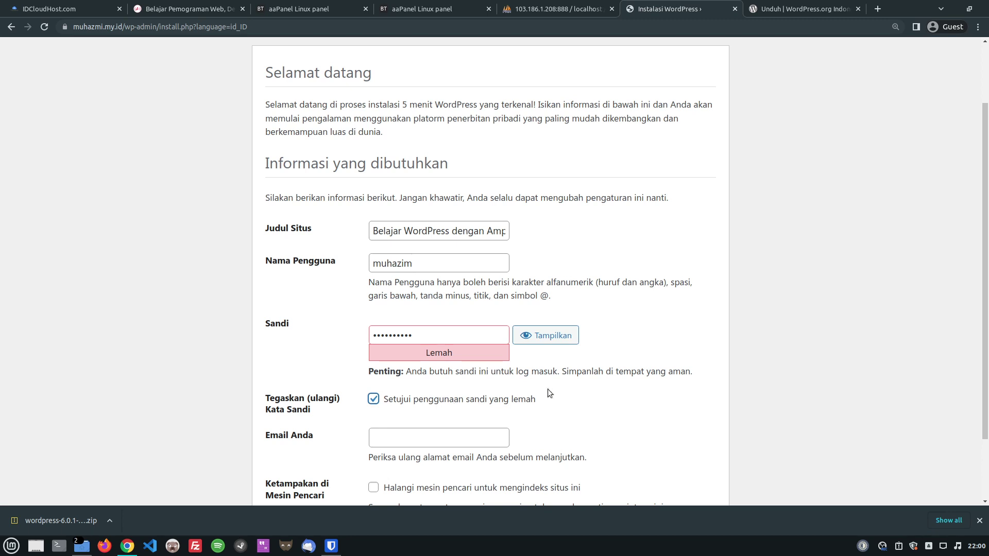
scroll(596, 388, down, 3)
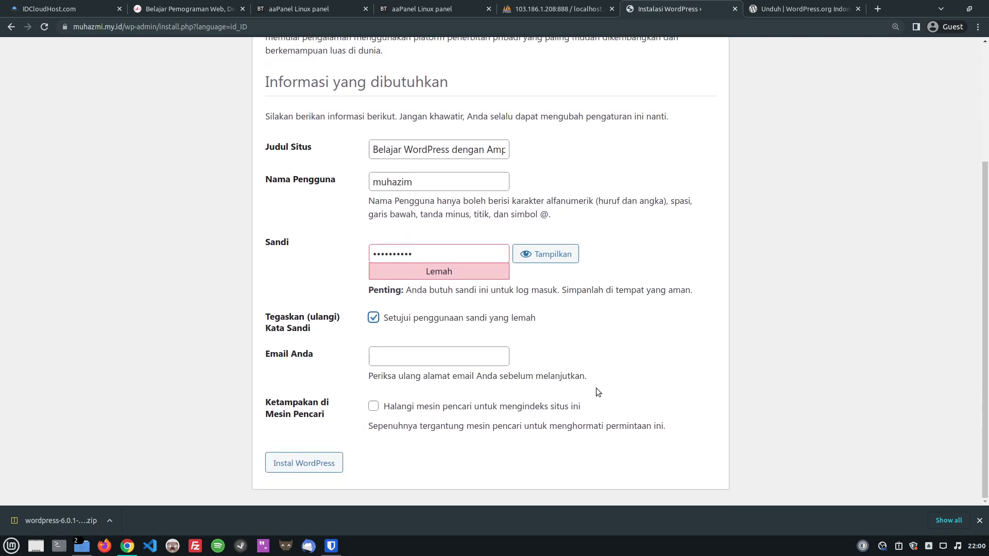
double_click(433, 249)
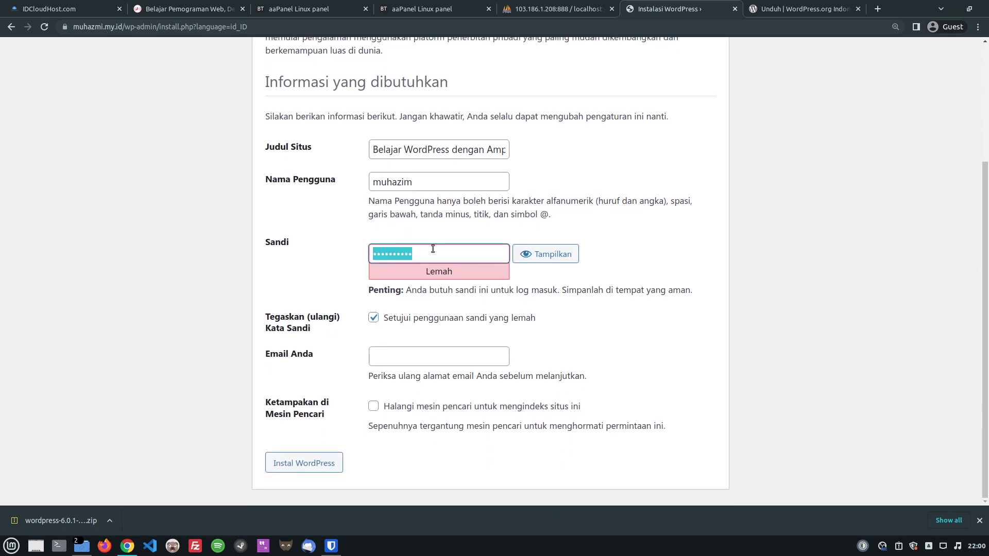
text(••••••••••)
Step: Enter the admin e-mail, keep search-engine indexing allowed, and run Instal WordPress
click(405, 363)
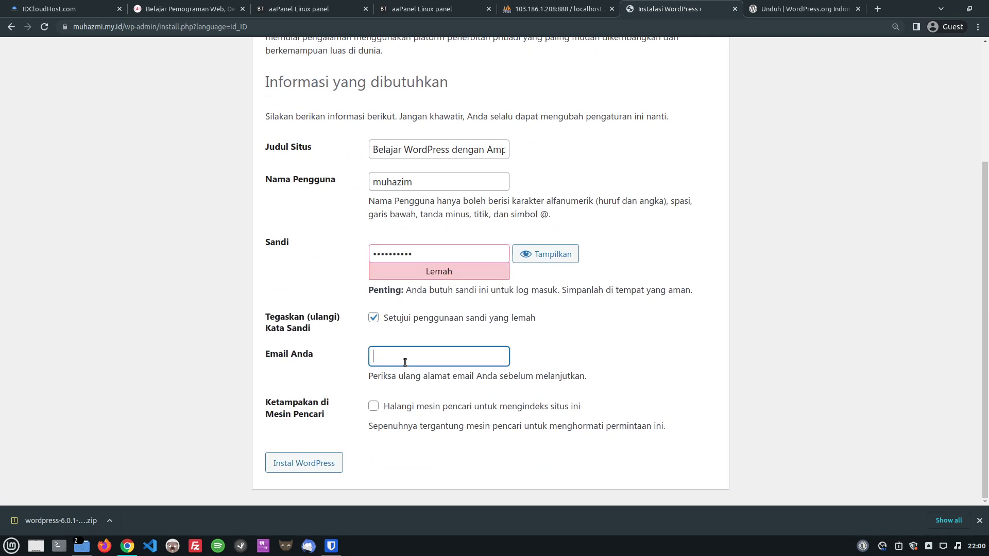
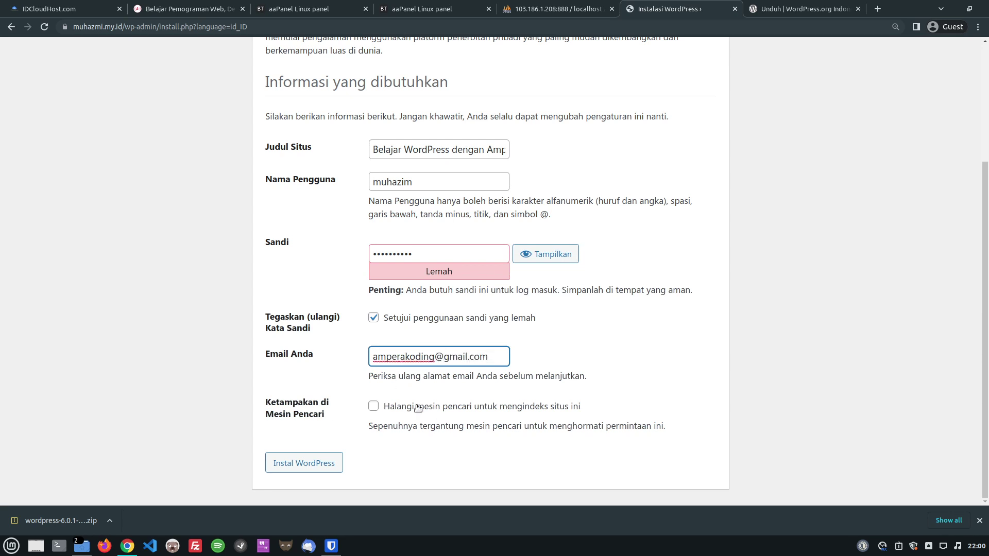
click(373, 408)
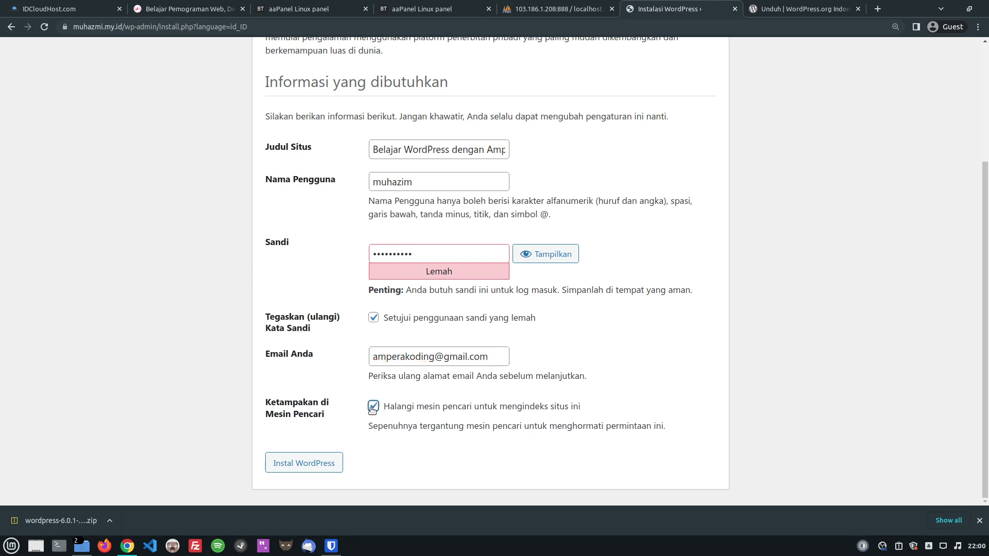
click(373, 407)
scroll(381, 446, up, 1)
scroll(484, 442, down, 1)
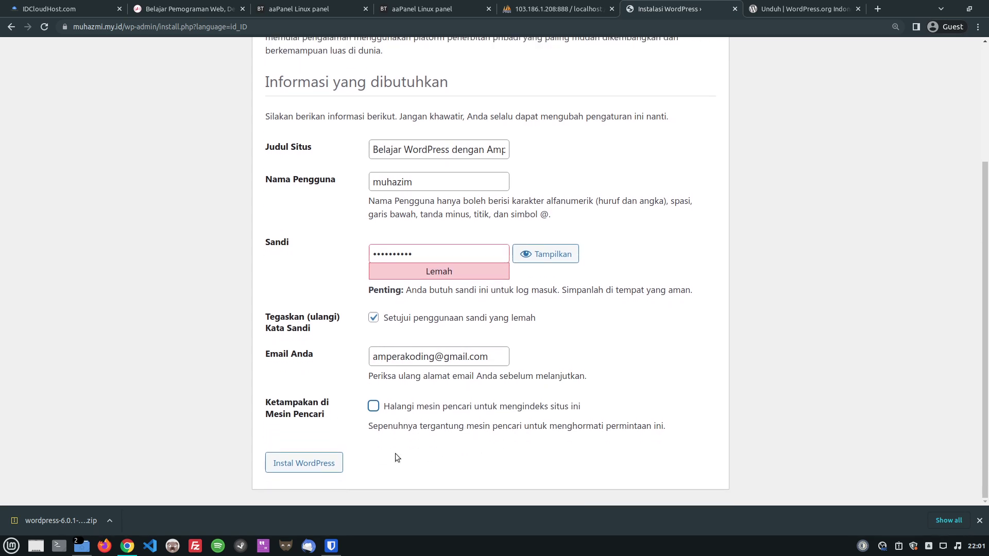
click(322, 464)
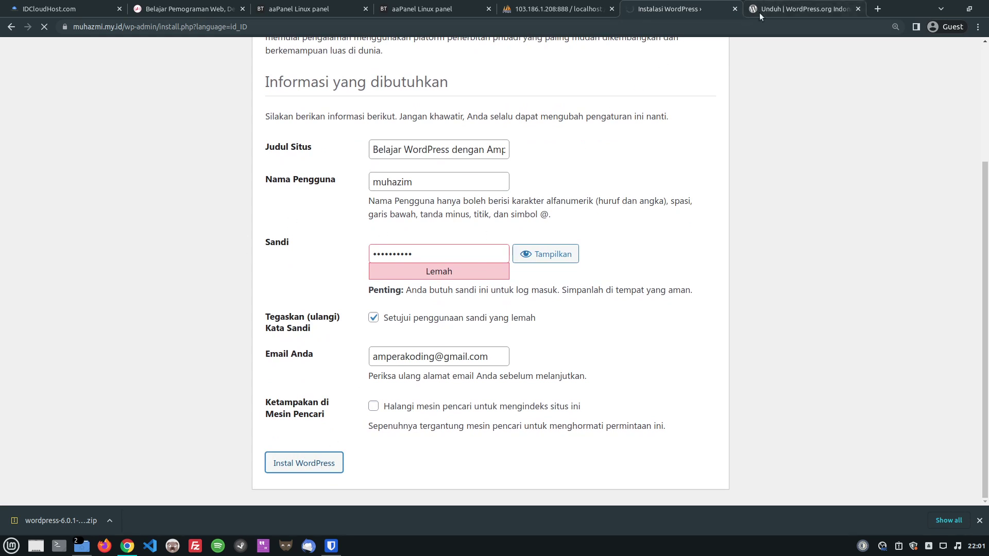
click(786, 4)
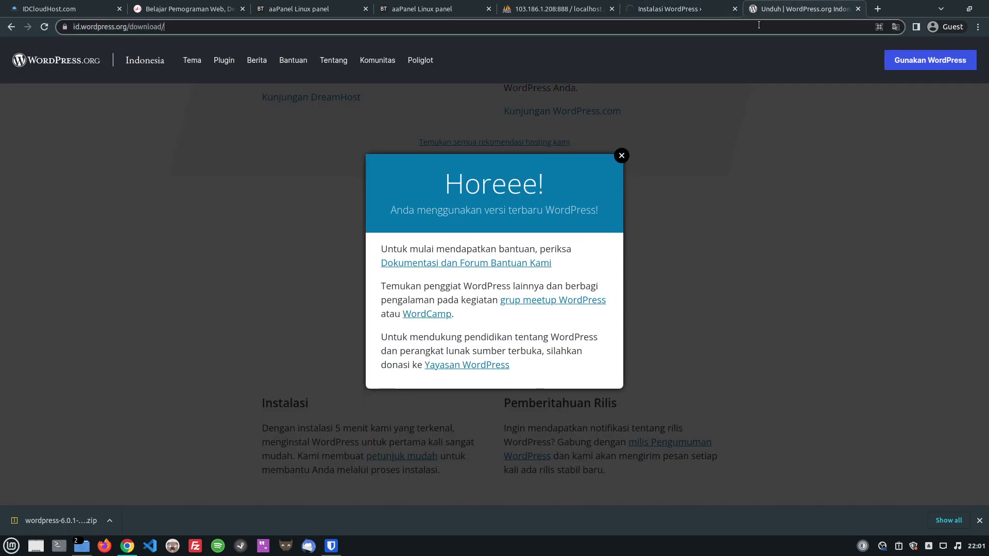
Step: Load muhazmi.my.id in the WordPress.org tab, which shows a database connection error
click(759, 25)
text(muhazmi.)
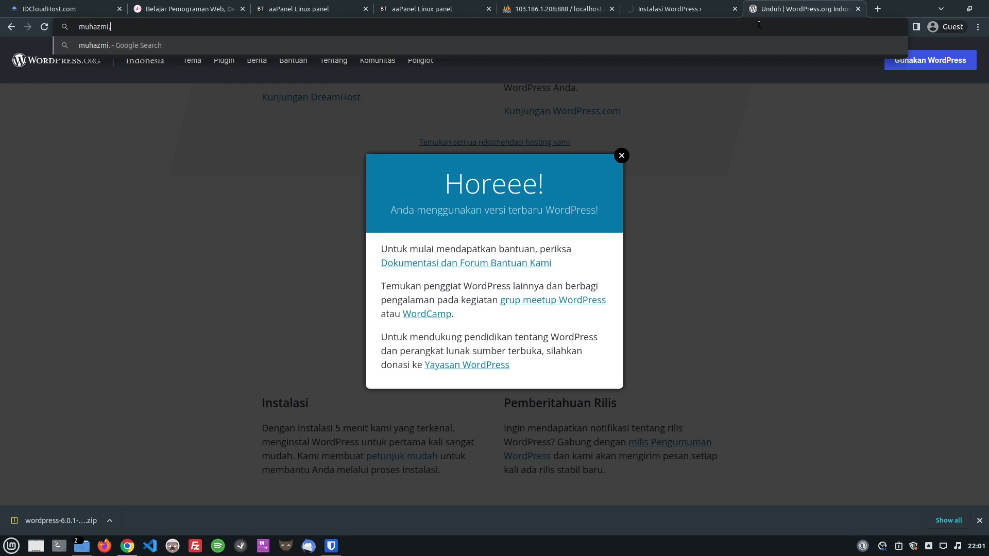
text(my.id)
key(Return)
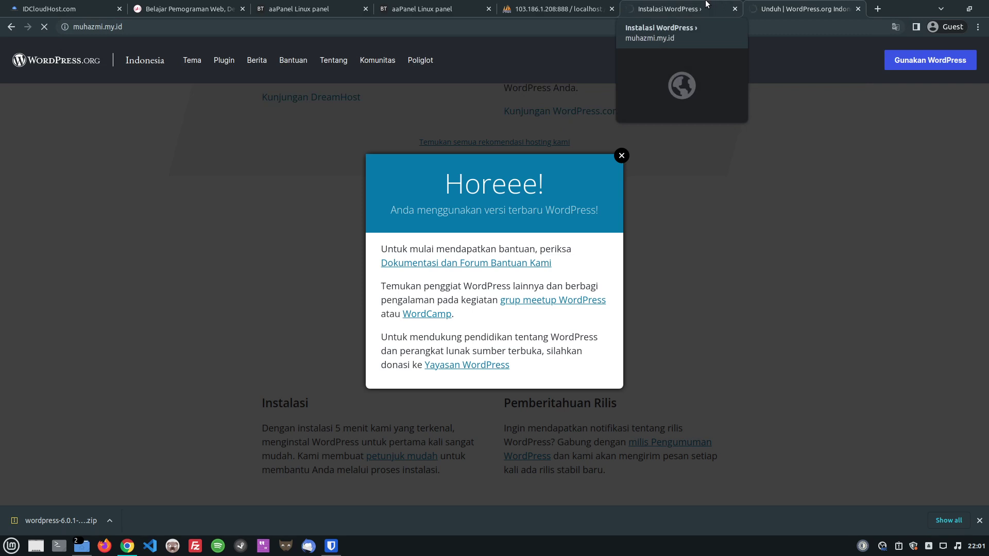
click(707, 3)
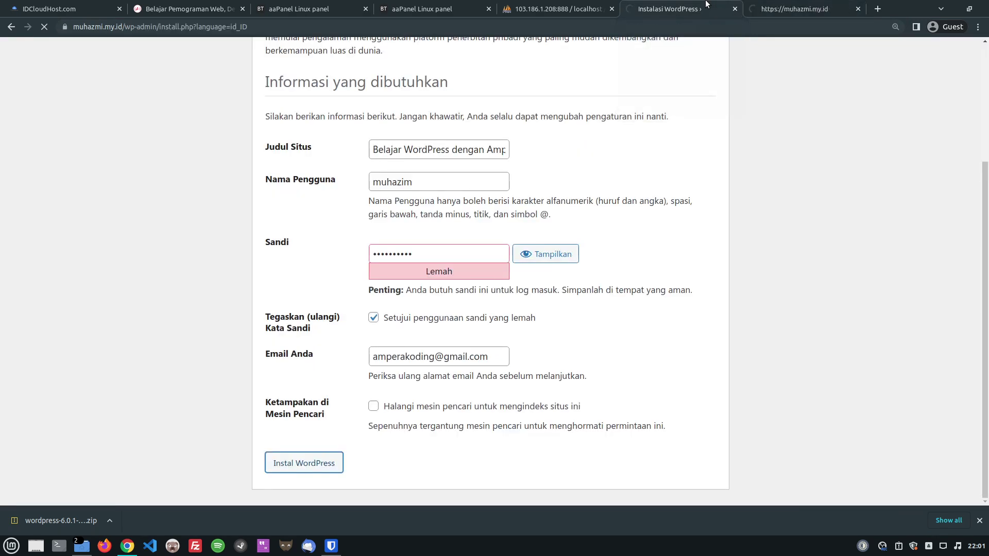
click(777, 7)
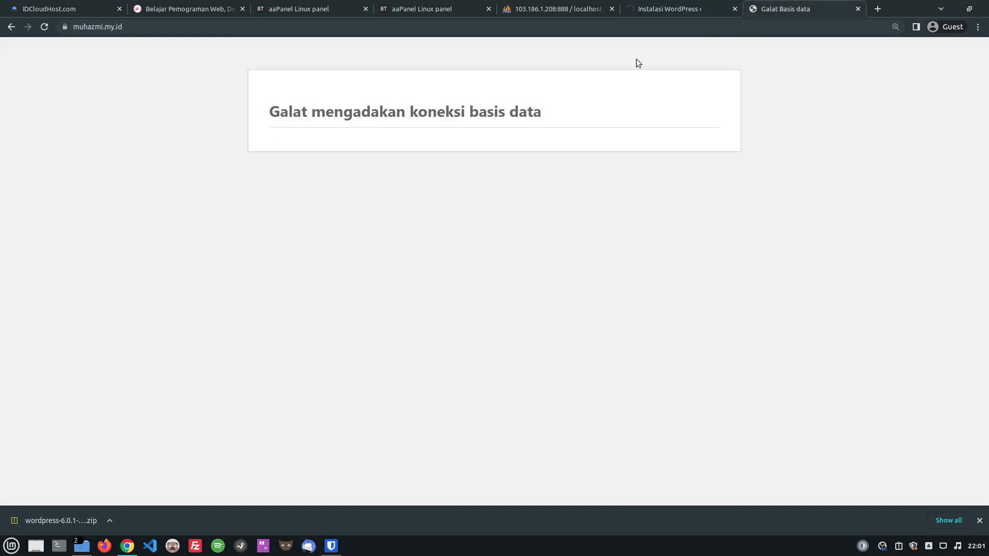
triple_click(443, 100)
click(611, 107)
Step: Return to the installer tab and review the entered username
click(670, 9)
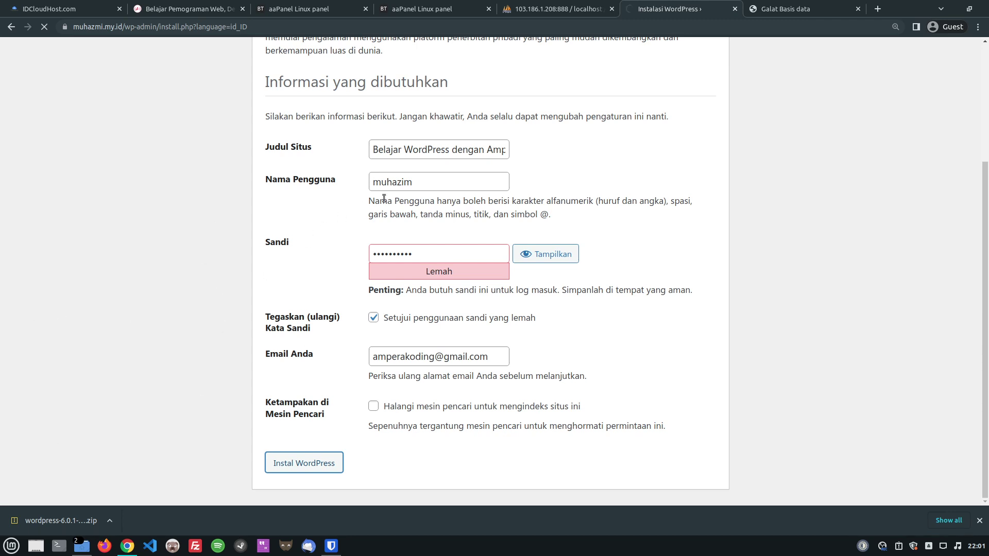
drag(435, 186, 341, 184)
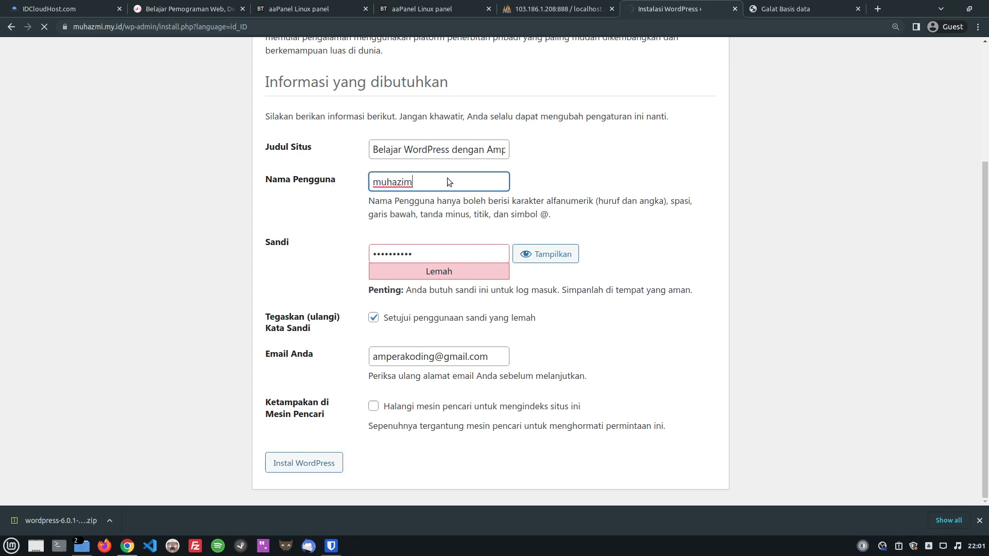
drag(455, 181, 351, 181)
click(306, 209)
scroll(307, 208, up, 3)
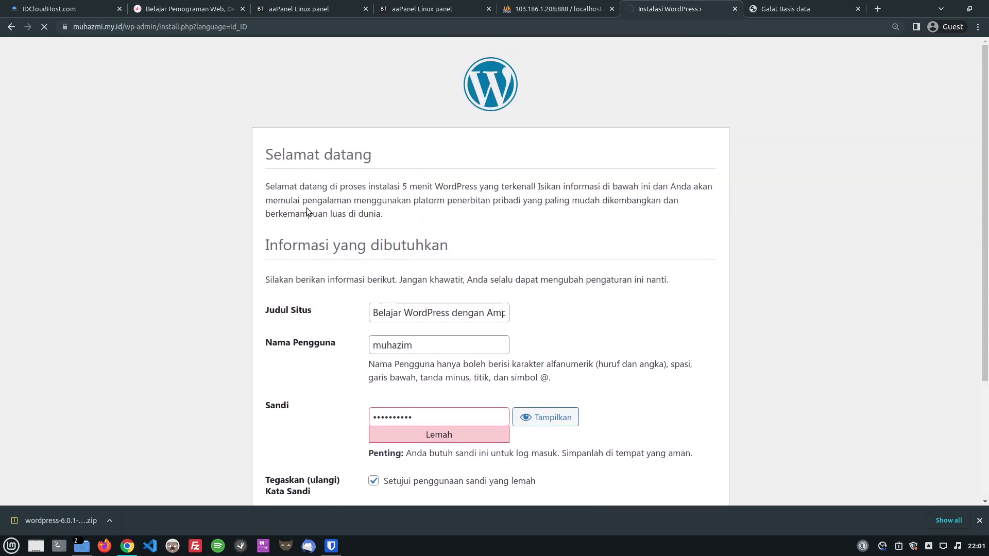
scroll(307, 211, down, 3)
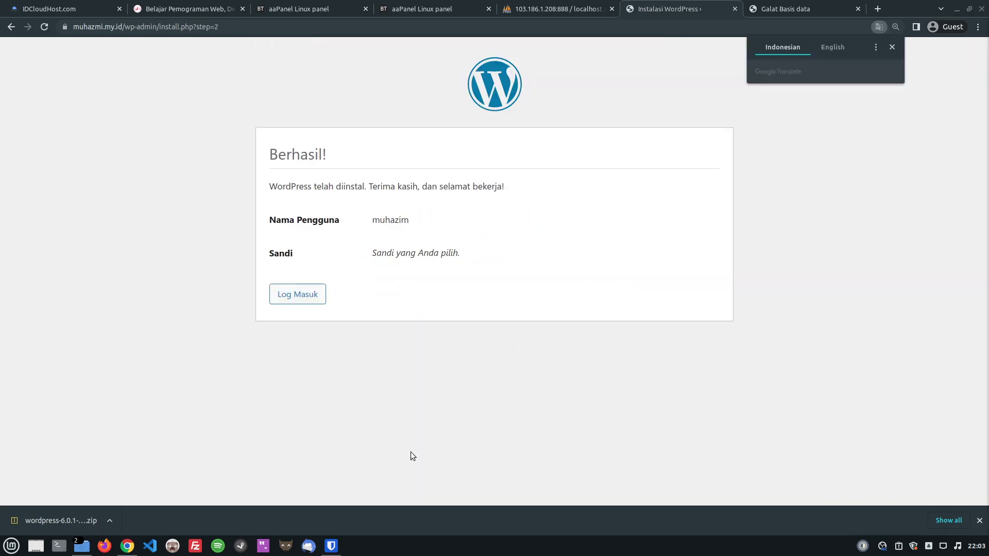
Step: Reload the muhazmi.my.id tab to show the new blog homepage
drag(268, 161, 360, 154)
click(468, 196)
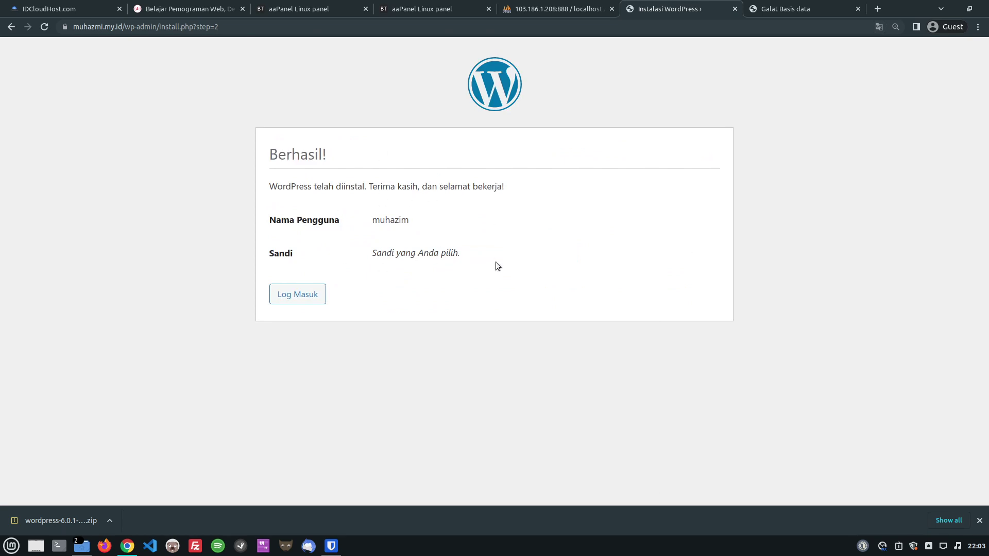
click(788, 8)
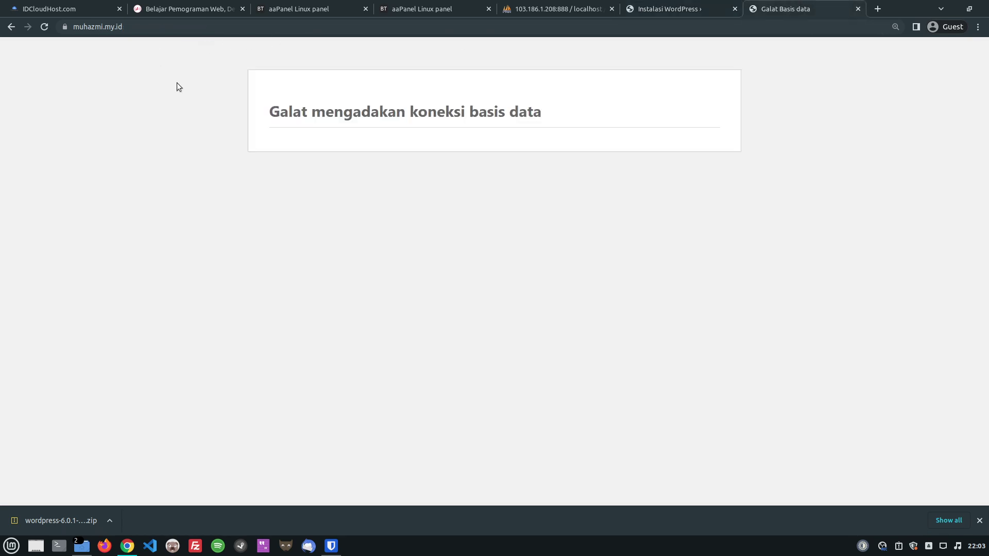
key(F5)
drag(267, 113, 663, 123)
click(592, 101)
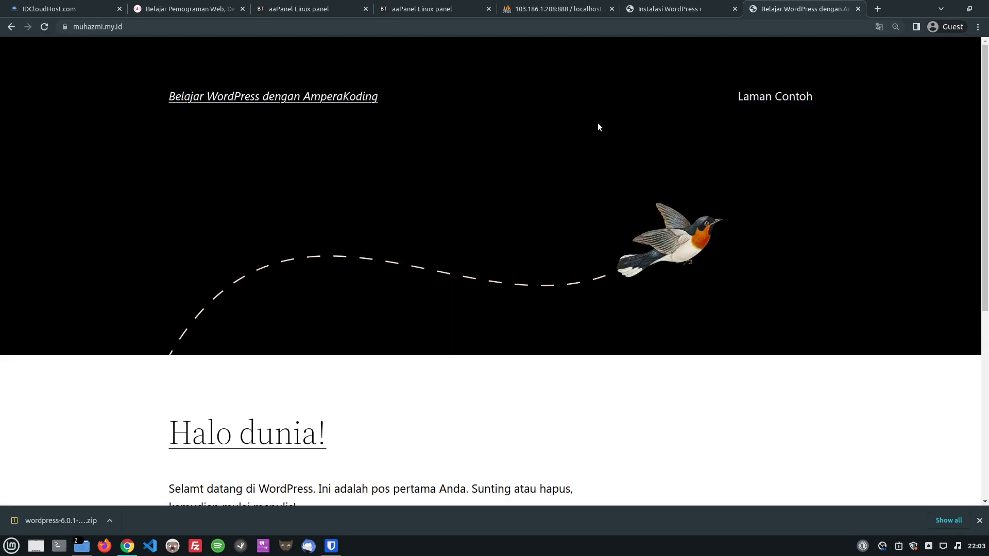
scroll(604, 319, down, 5)
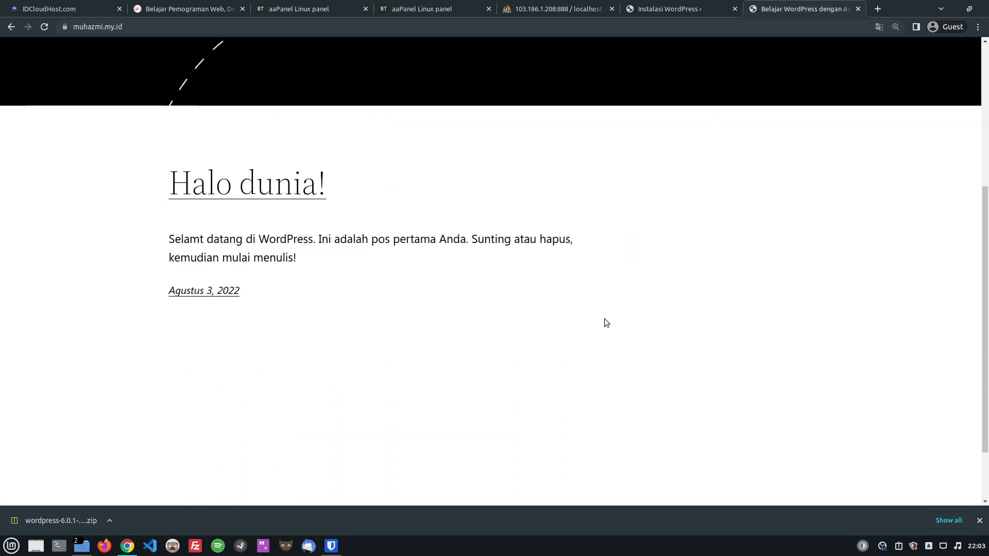
scroll(605, 319, down, 2)
scroll(604, 319, up, 7)
scroll(605, 319, down, 7)
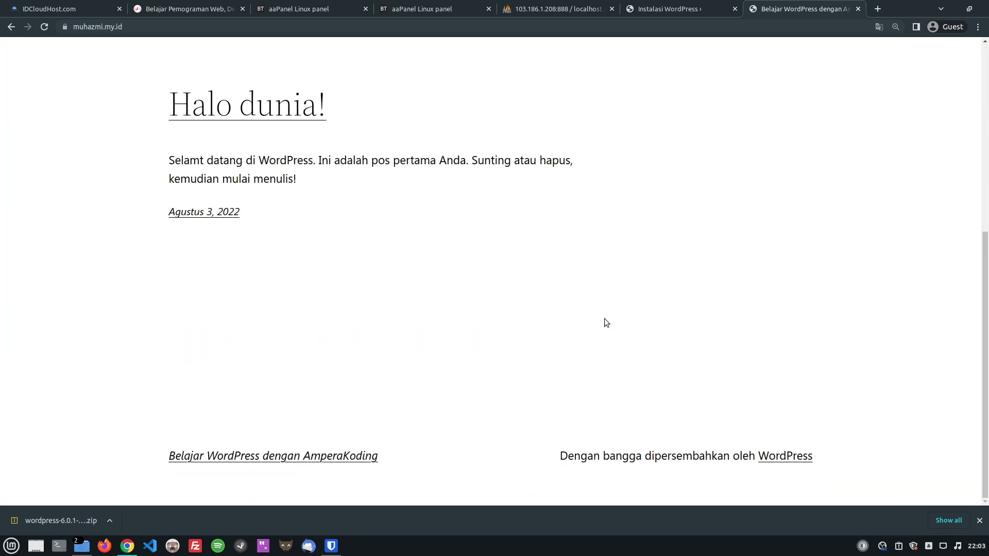
Step: Confirm the site's connection is secure, then open the Log Masuk login page
click(63, 27)
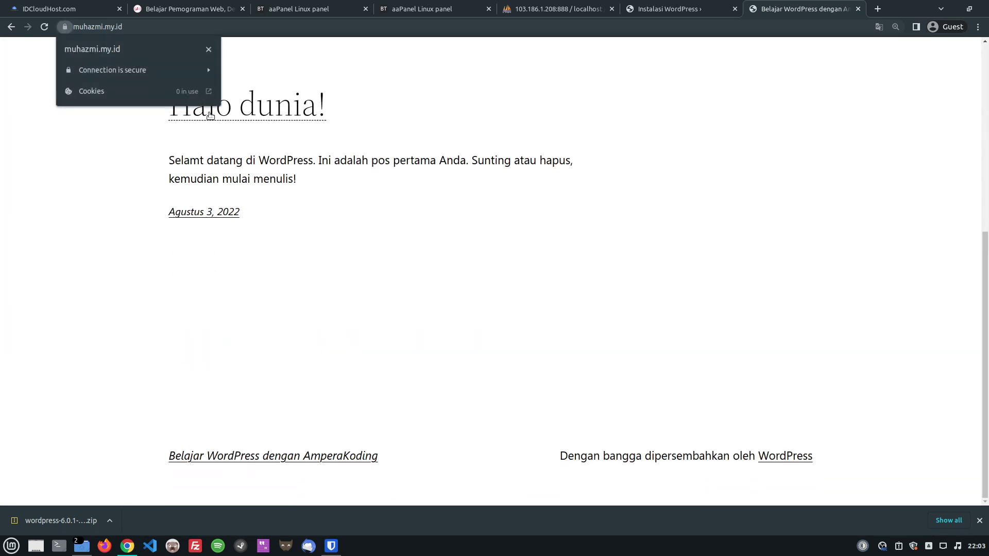
click(152, 71)
click(733, 141)
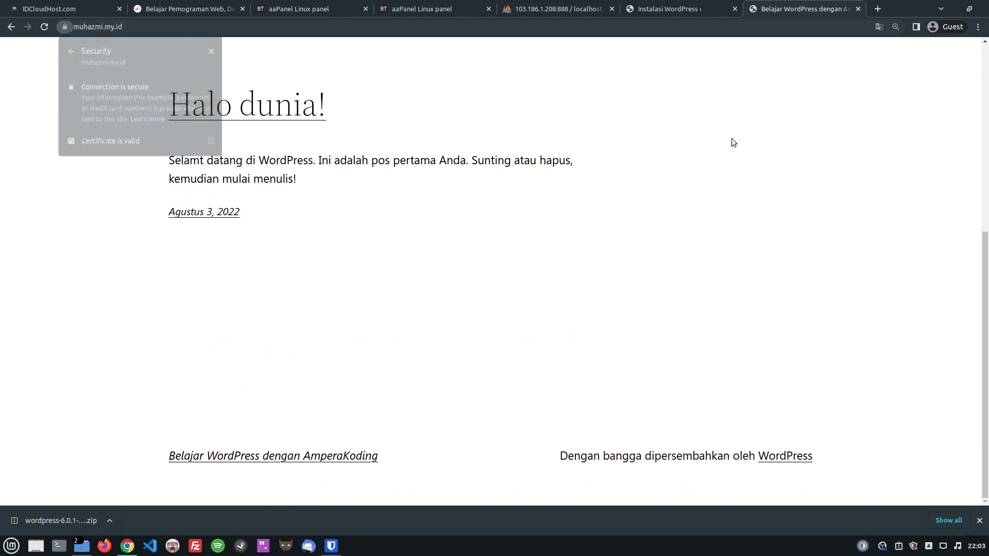
click(695, 7)
click(309, 298)
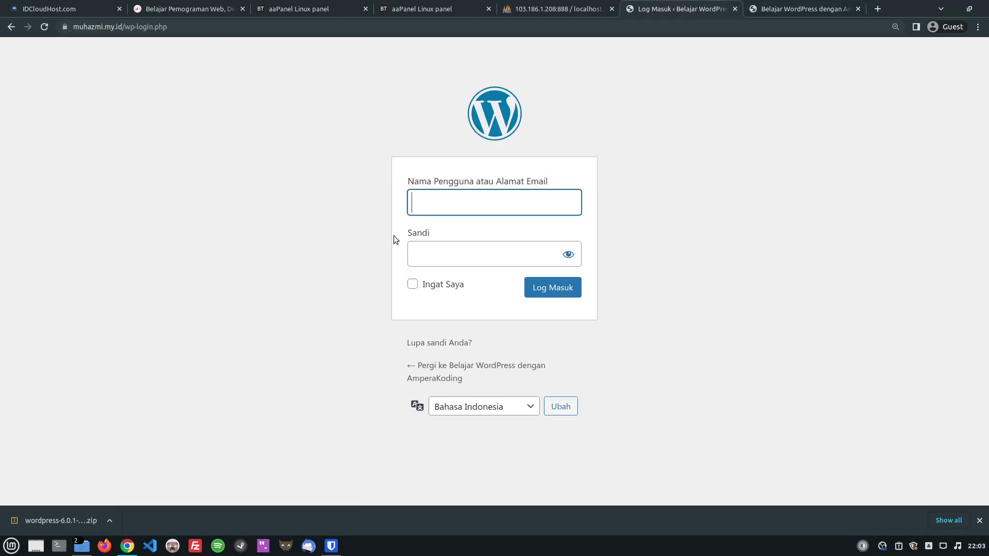
Step: Sign in on wp-login.php with the admin username and password, fixing a username typo
text(muhazmi)
key(Tab)
key(shift+Tab)
key(End)
key(BackSpace)
key(BackSpace)
text(im)
key(Tab)
text(**********)
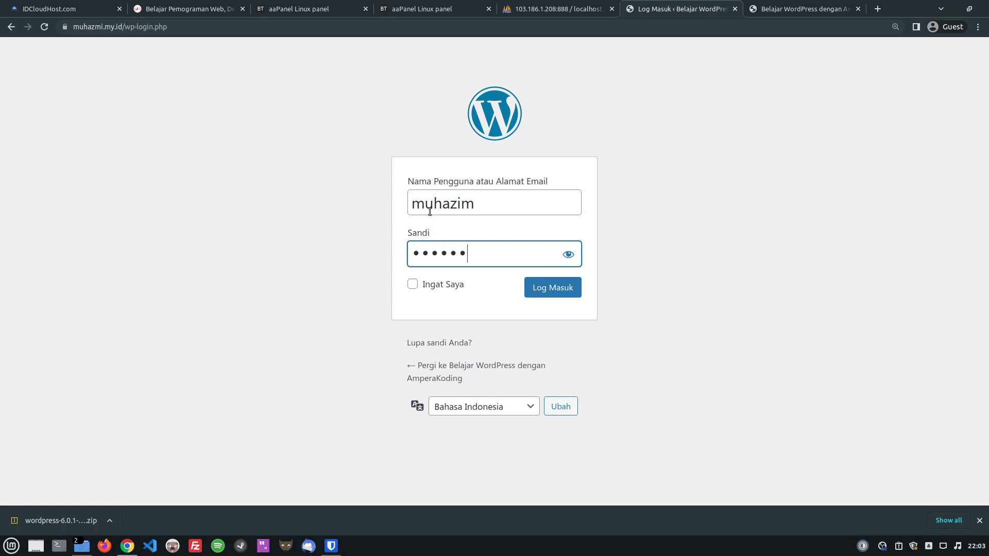
click(542, 289)
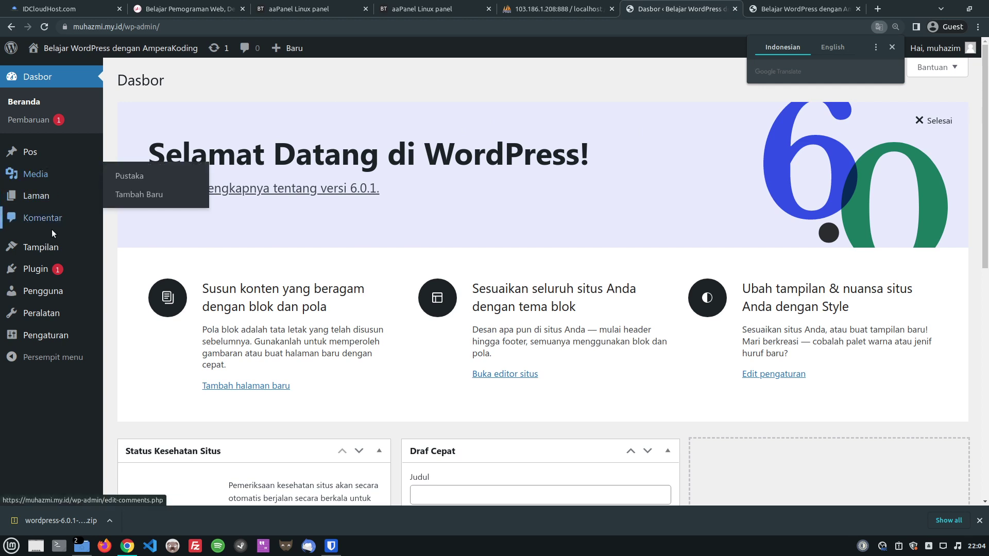
Step: Install GeneratePress from the Populer themes under Tema > Tambah Baru, then reload the live blog
click(54, 249)
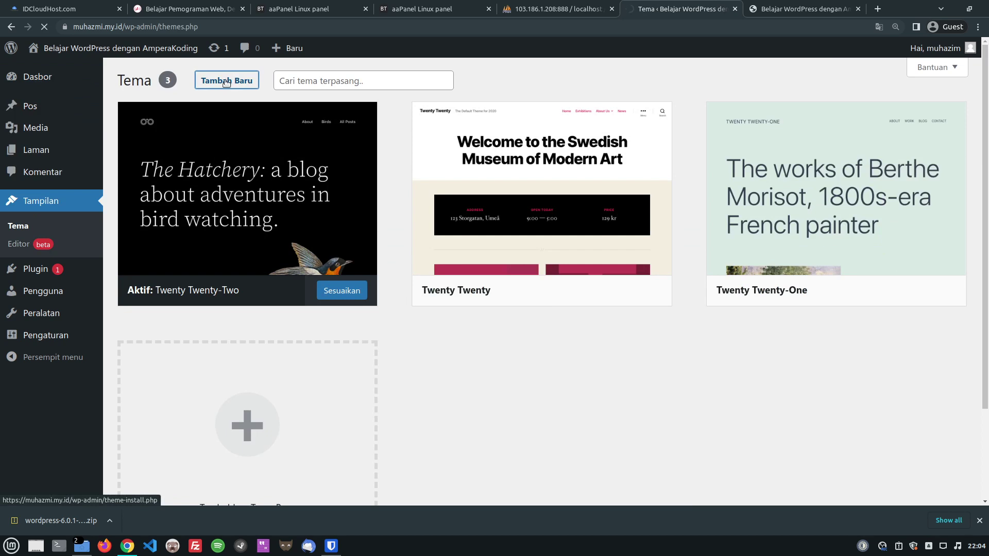
click(226, 81)
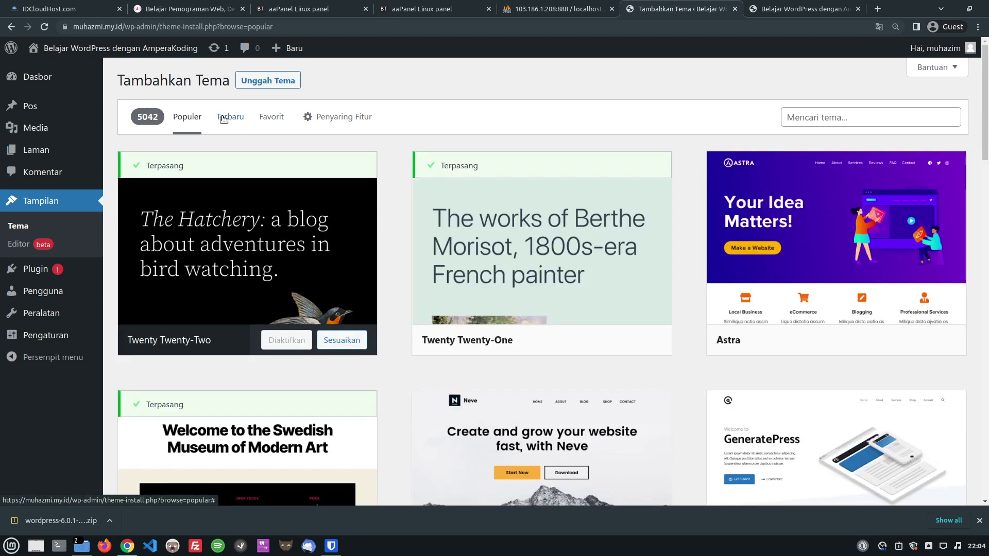
scroll(473, 240, down, 4)
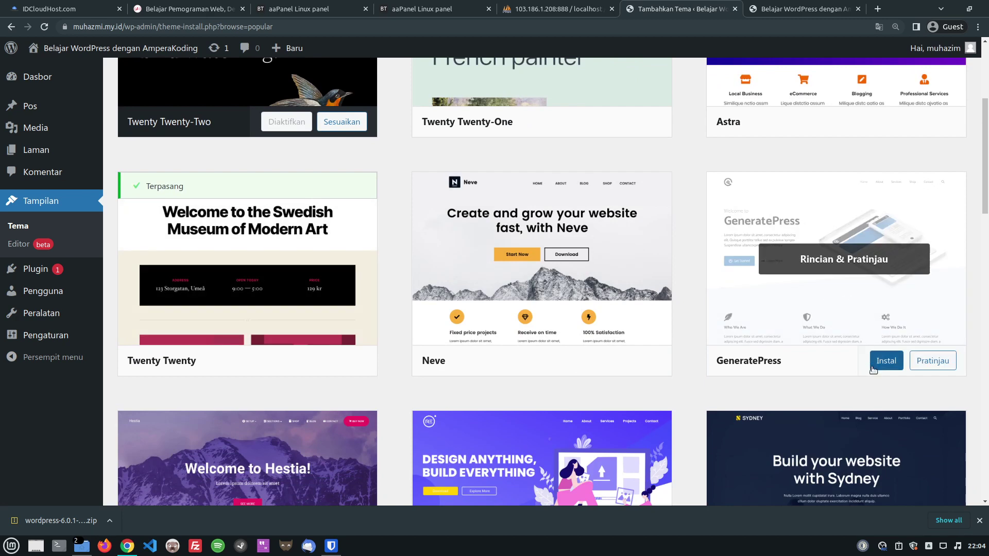
click(881, 360)
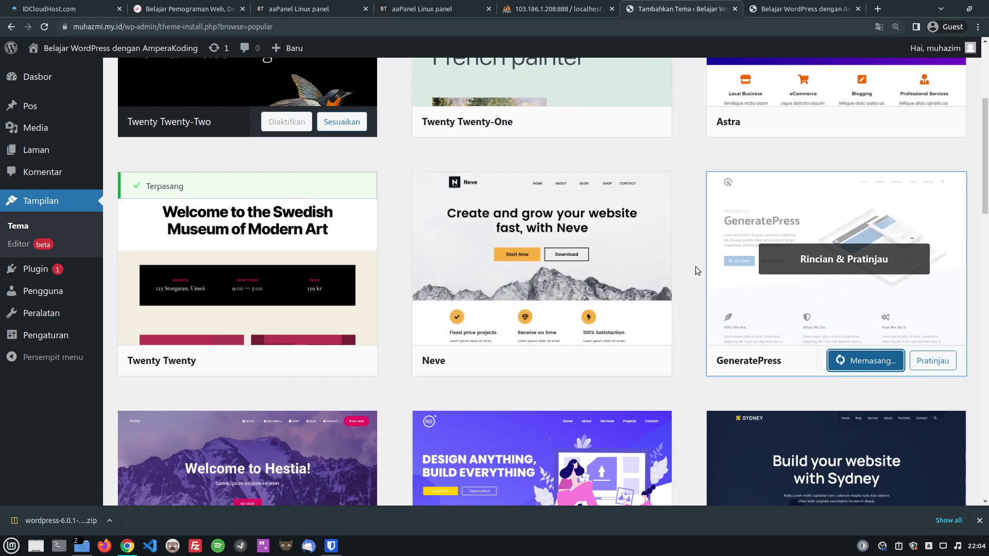
scroll(695, 263, down, 2)
scroll(695, 264, up, 1)
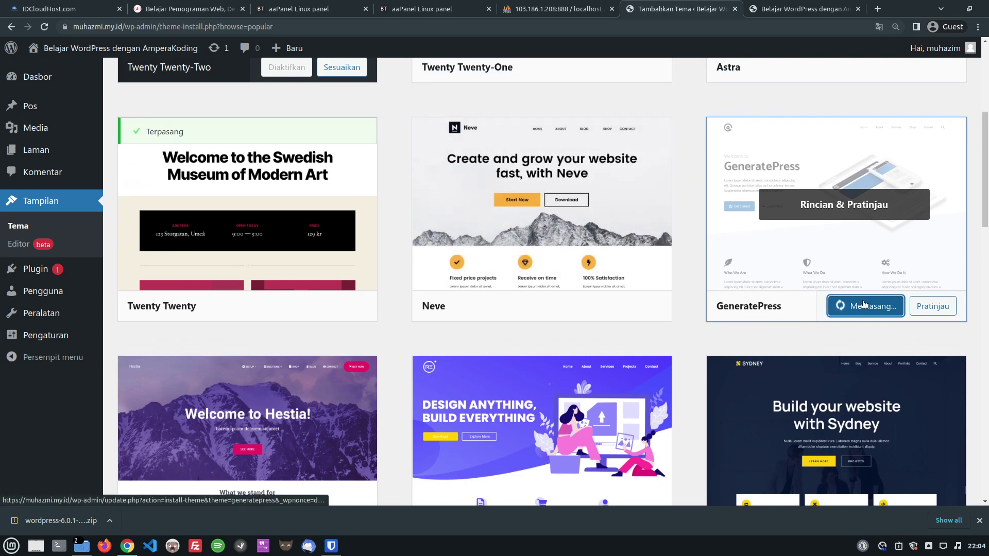
click(780, 5)
key(F5)
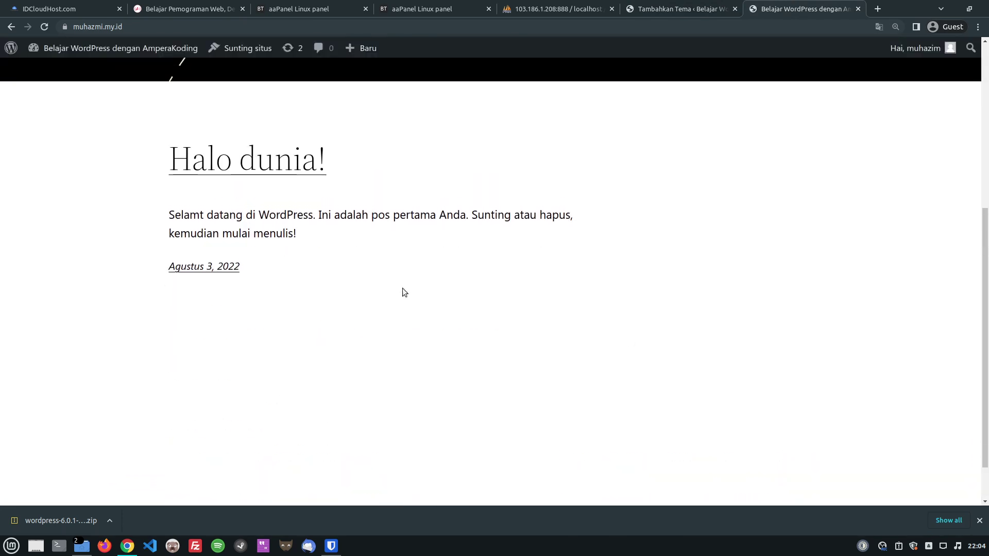
key(ctrl+Page_Up)
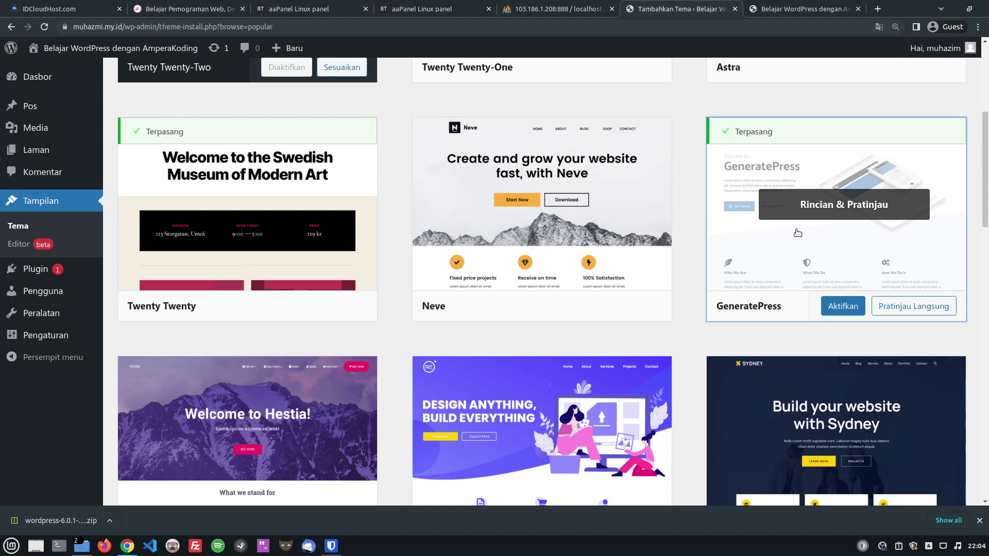
Step: Activate GeneratePress and duplicate the live blog tab
click(842, 307)
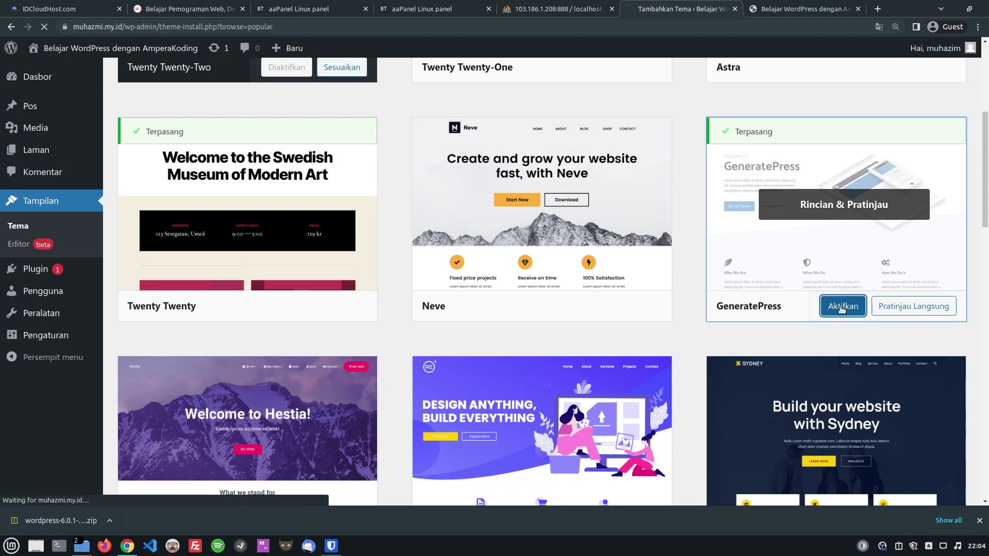
key(ctrl+Page_Down)
scroll(415, 360, up, 5)
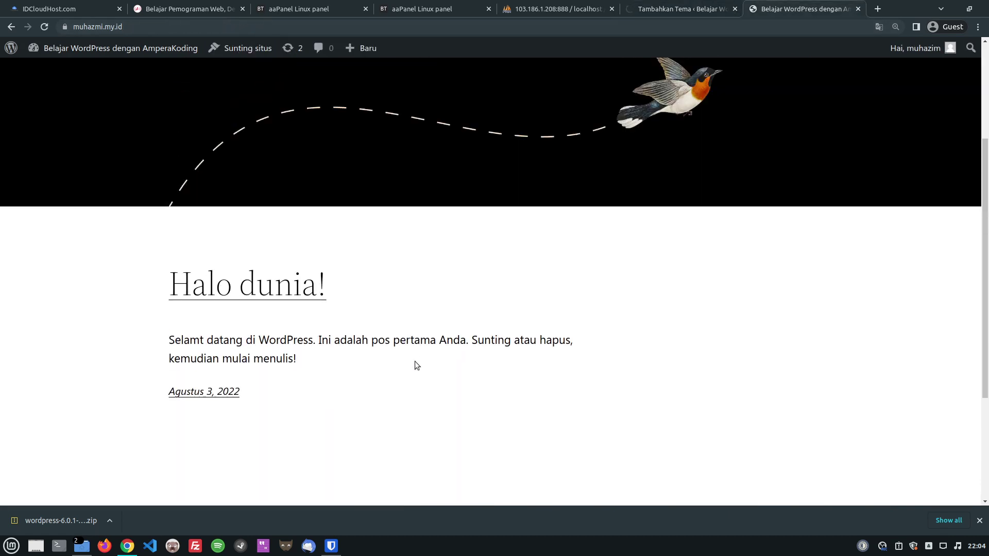
right_click(779, 3)
click(808, 62)
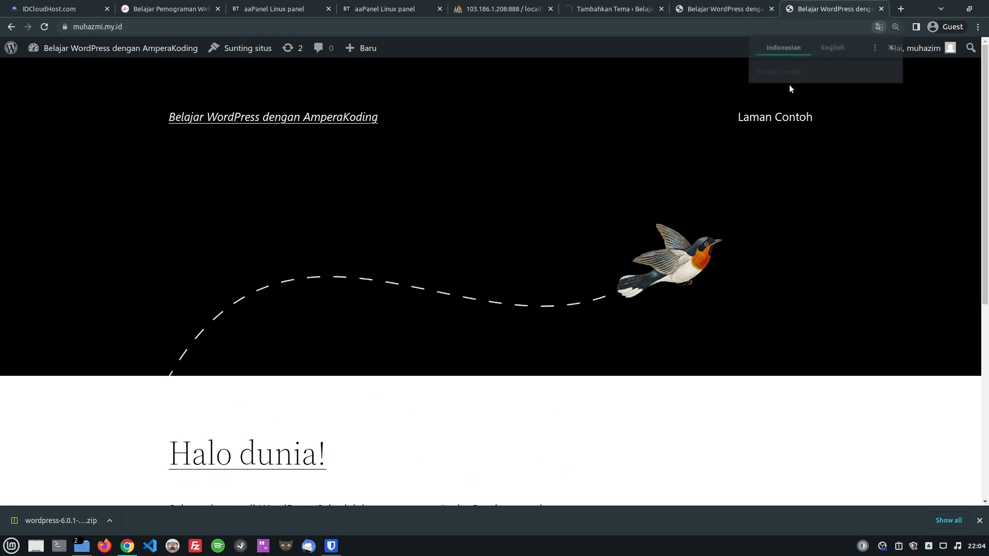
click(631, 4)
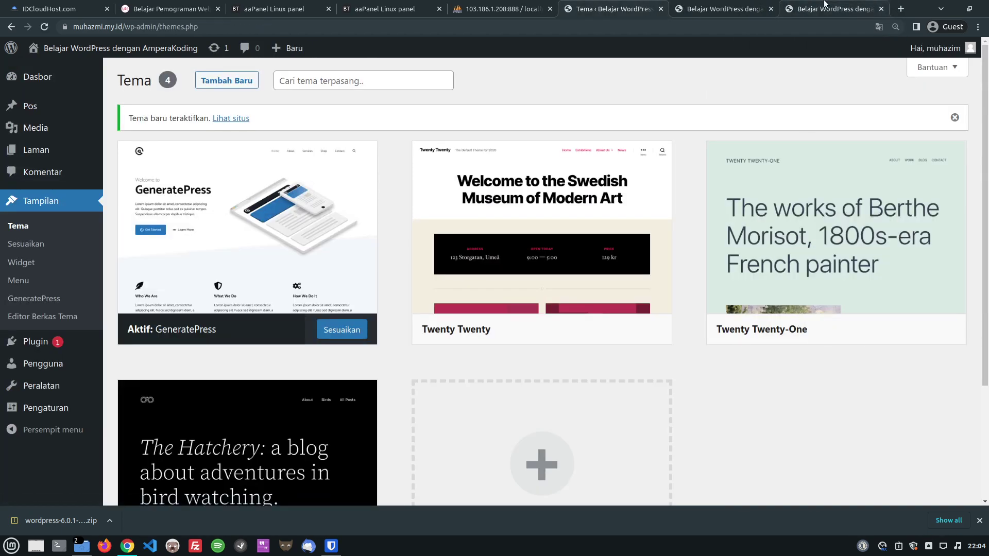
Step: Reload the blog to view the GeneratePress layout with sidebar, then return to Tema
click(829, 9)
key(F5)
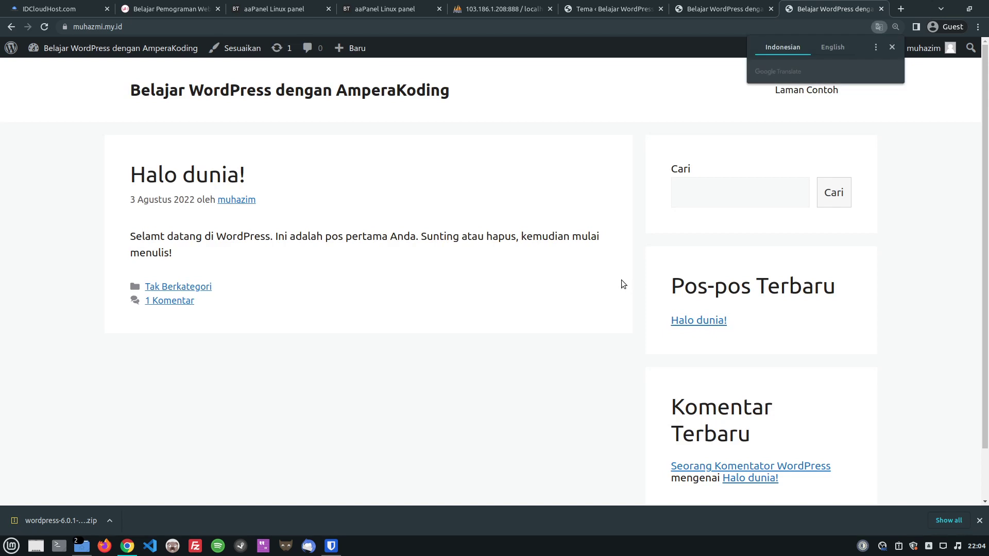
scroll(682, 384, down, 3)
scroll(682, 384, up, 3)
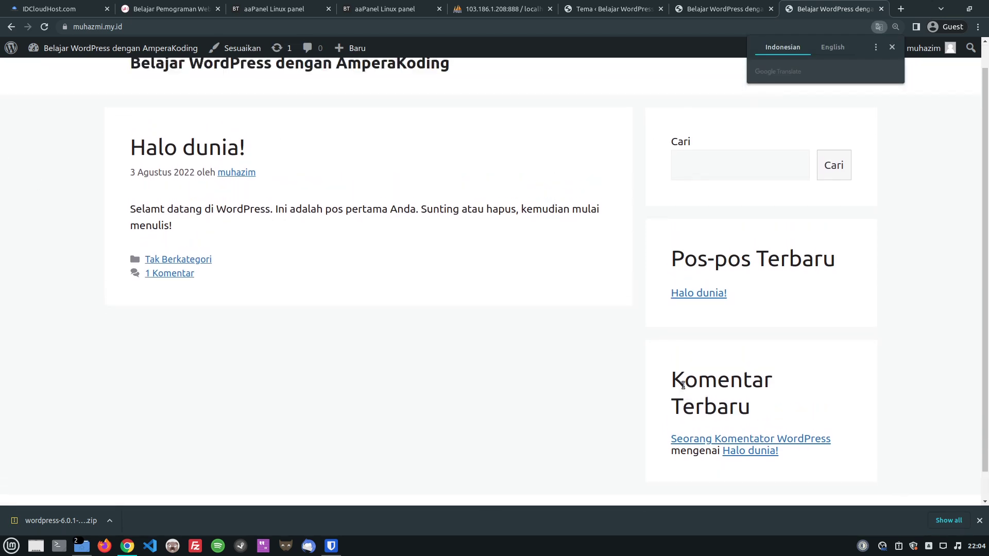
click(766, 4)
click(801, 7)
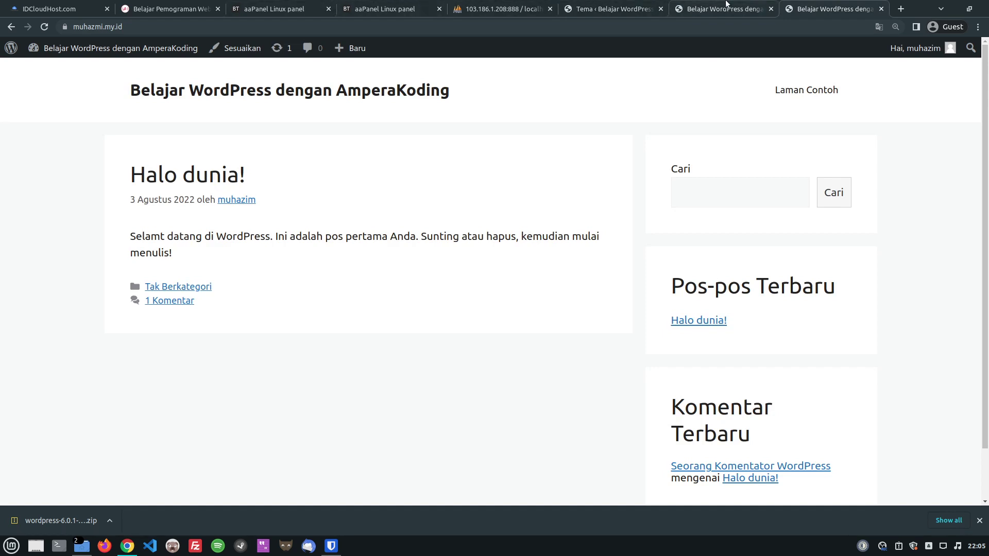
click(622, 5)
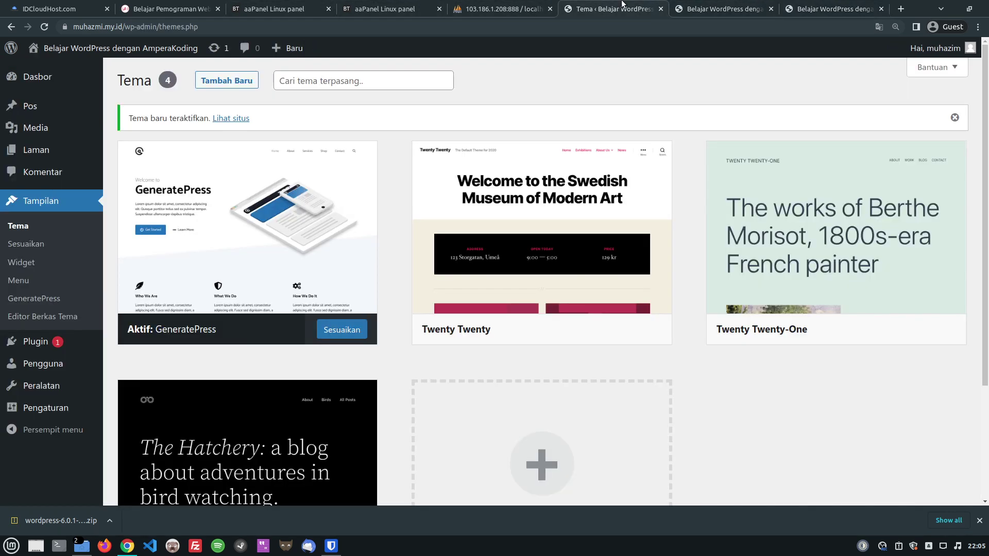
Step: Bulk-delete Akismet and Hello Dolly with Hapus, then go to Tambah Baru plugins
click(57, 344)
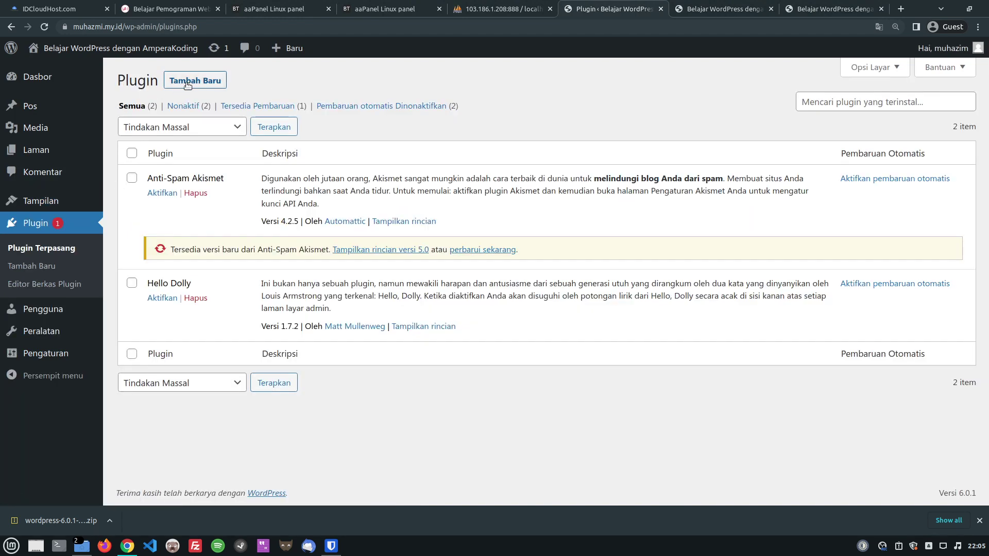
click(132, 153)
click(174, 129)
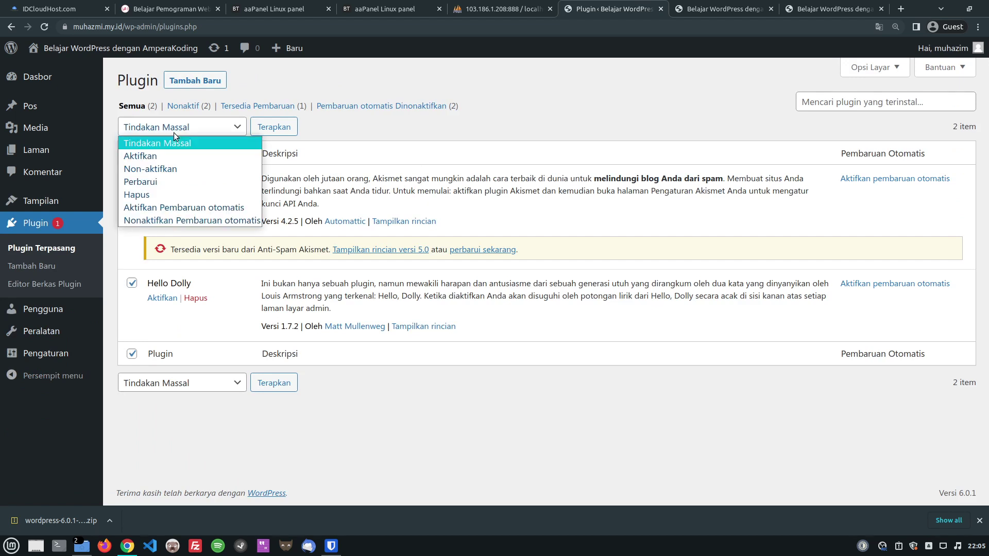
click(161, 195)
click(274, 127)
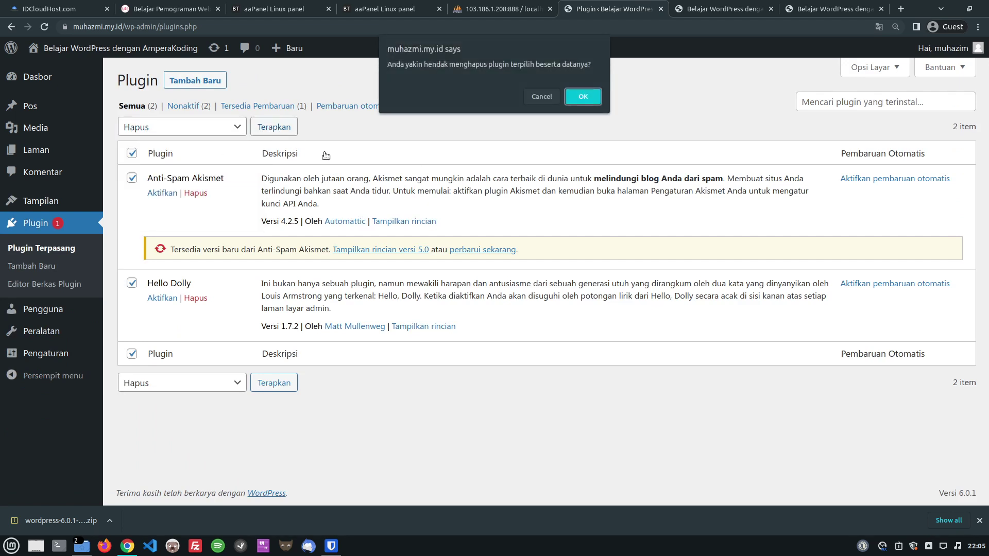
click(591, 98)
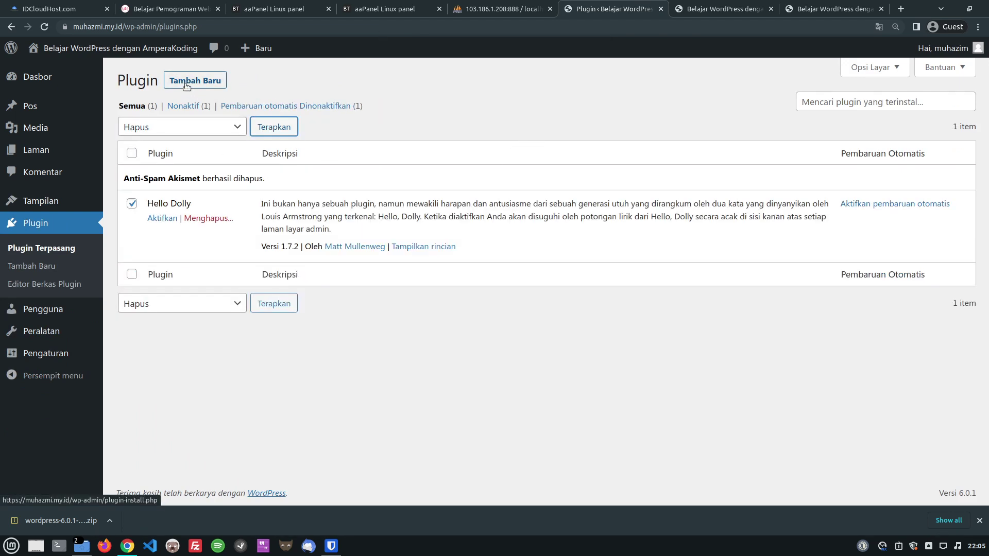
click(187, 84)
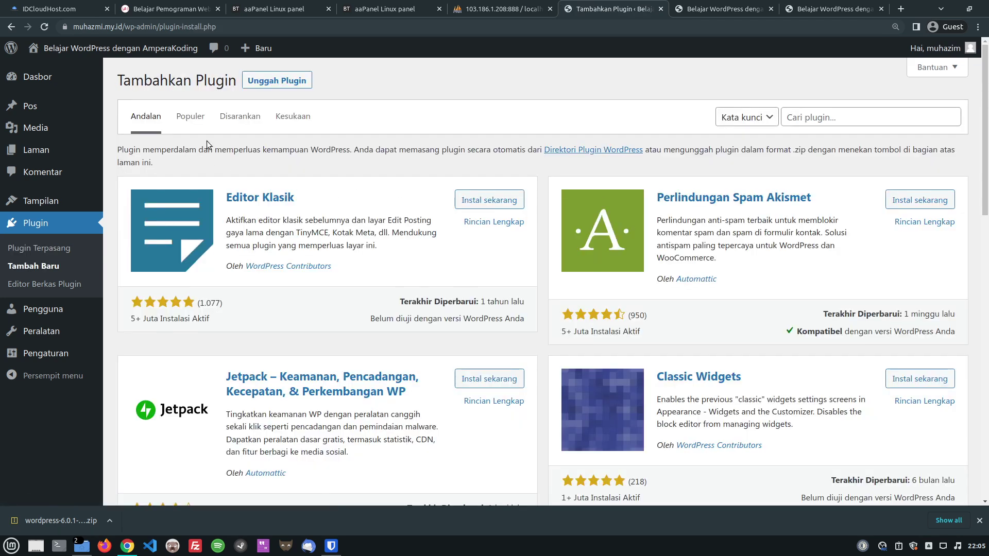
Step: Install Contact Form 7 from the Populer plugins list
click(191, 121)
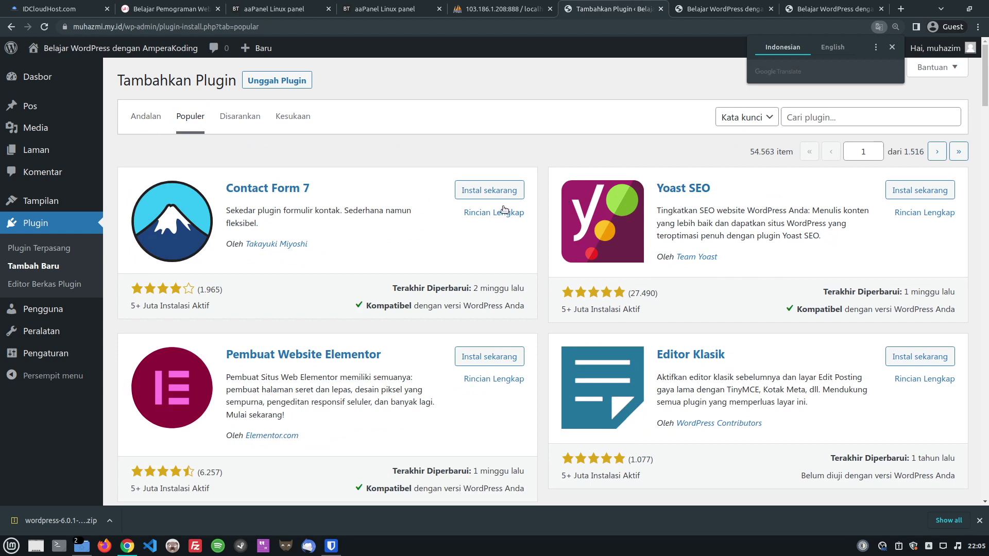
click(504, 192)
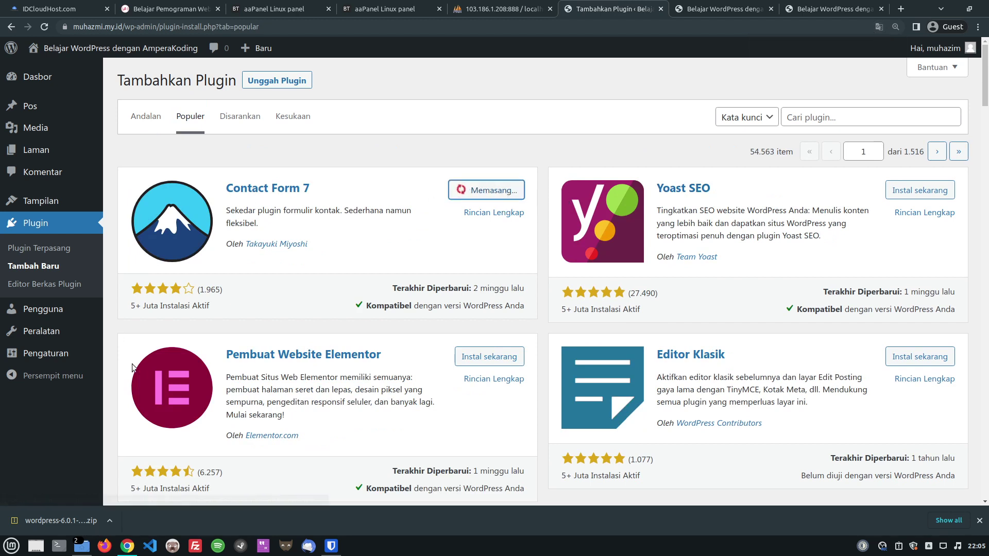